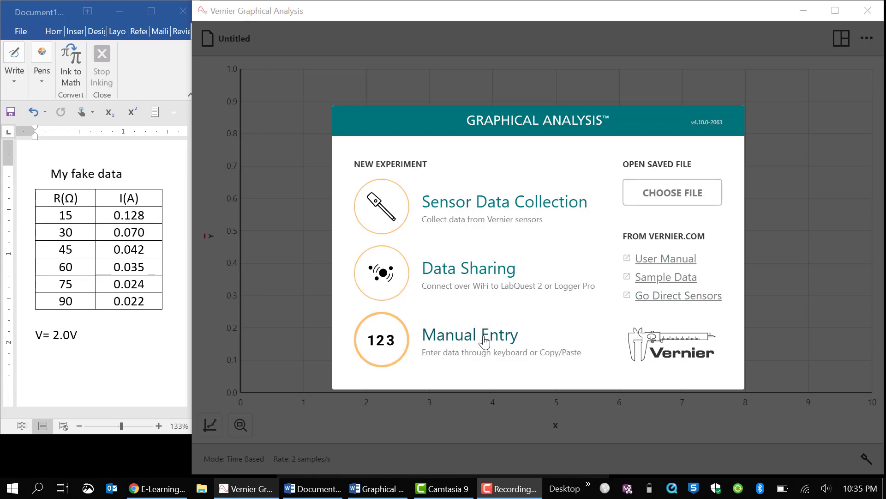
- Start a manual-entry experiment and name the X column Resistance with units of Ohms
left_click(484, 343)
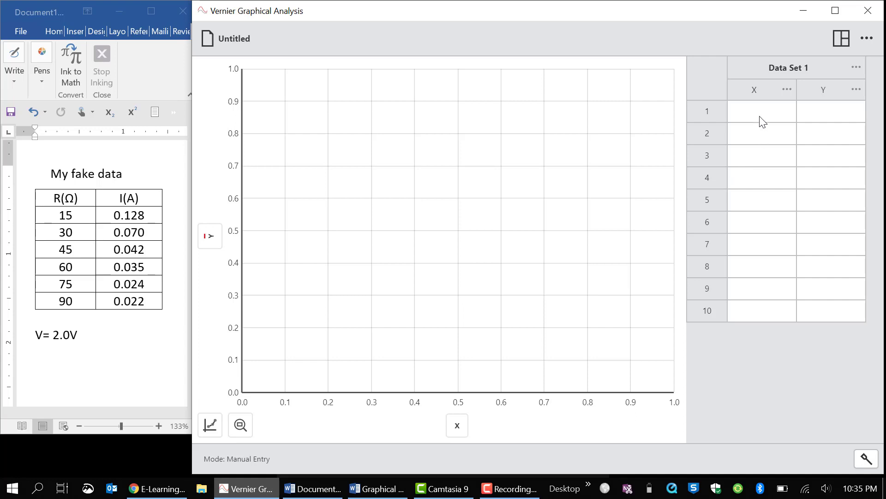
left_click(756, 90)
left_click(756, 89)
left_click(756, 90)
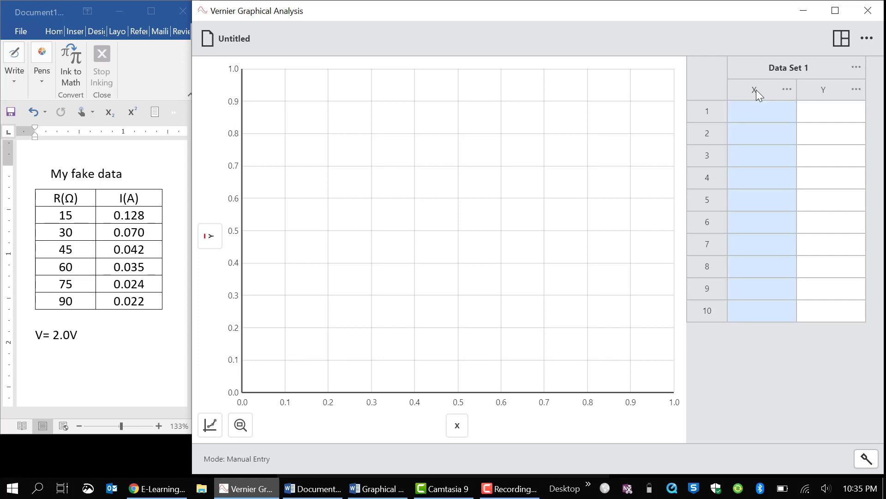
left_click(787, 89)
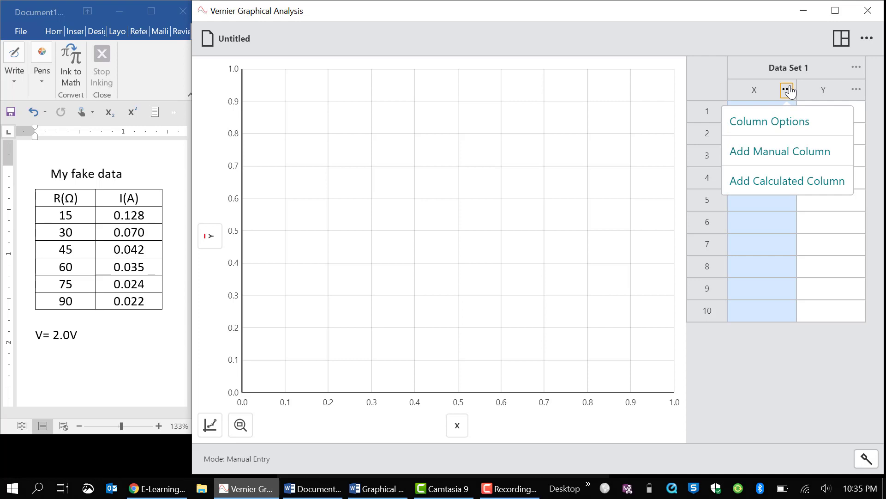
left_click(746, 122)
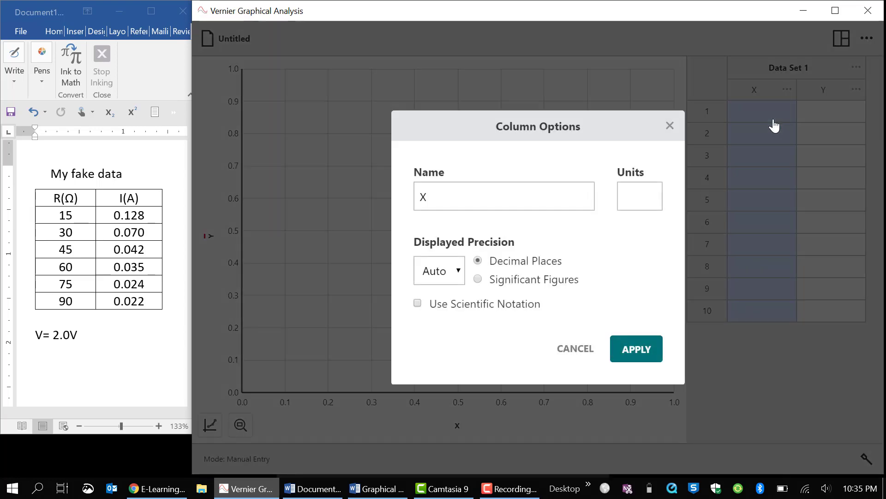
left_click_drag(493, 200, 390, 192)
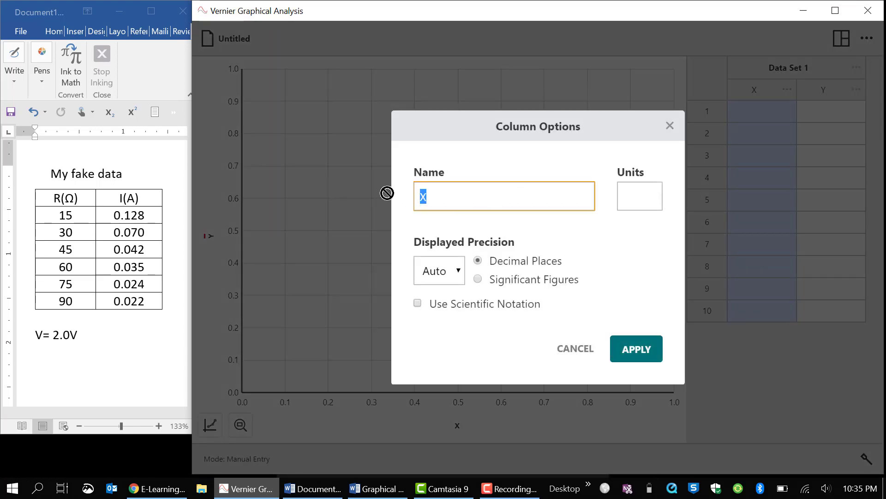
type("Resistance")
left_click(638, 196)
type("Ohm")
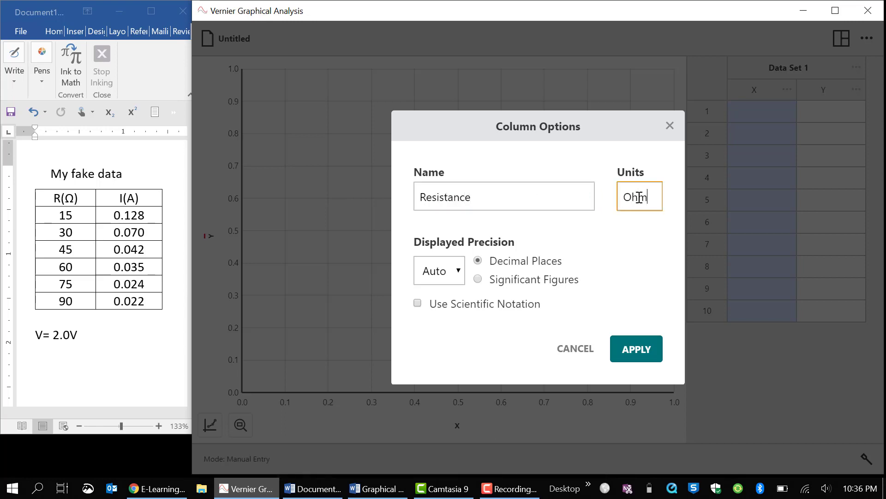
type("s")
left_click(622, 348)
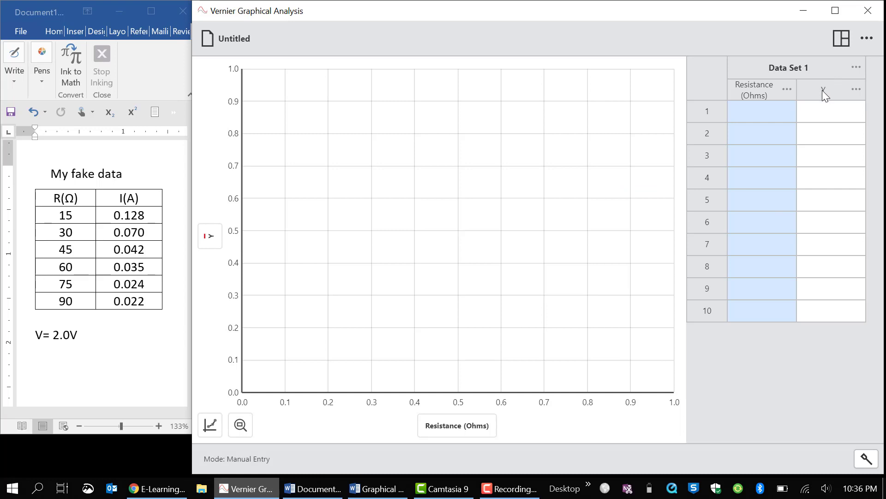
- Name the Y column Current and set its units to A
left_click(857, 91)
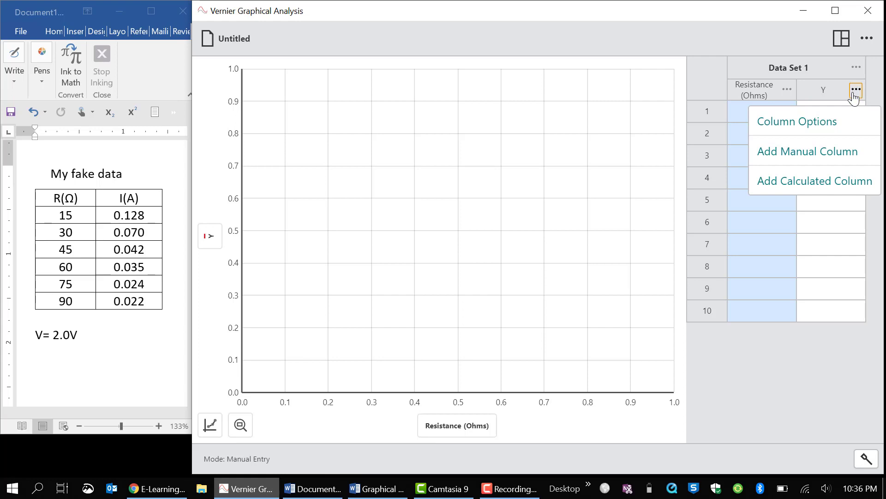
left_click(813, 132)
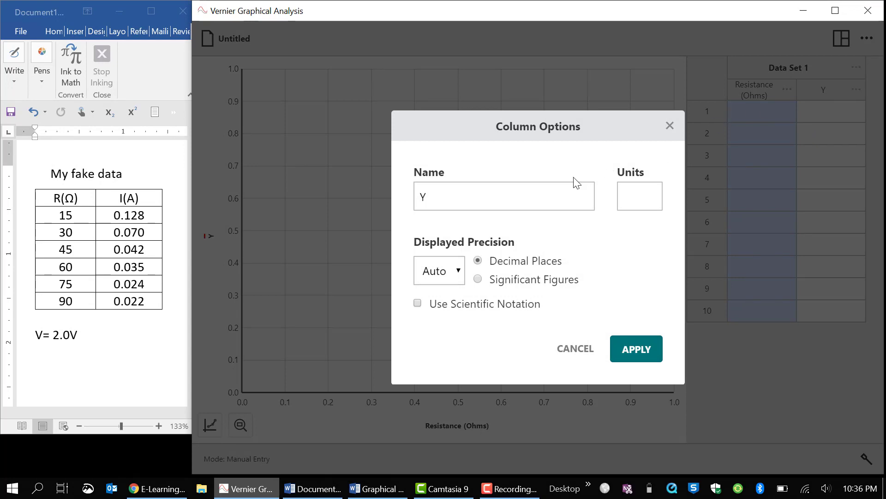
left_click_drag(557, 192, 426, 196)
type("Current")
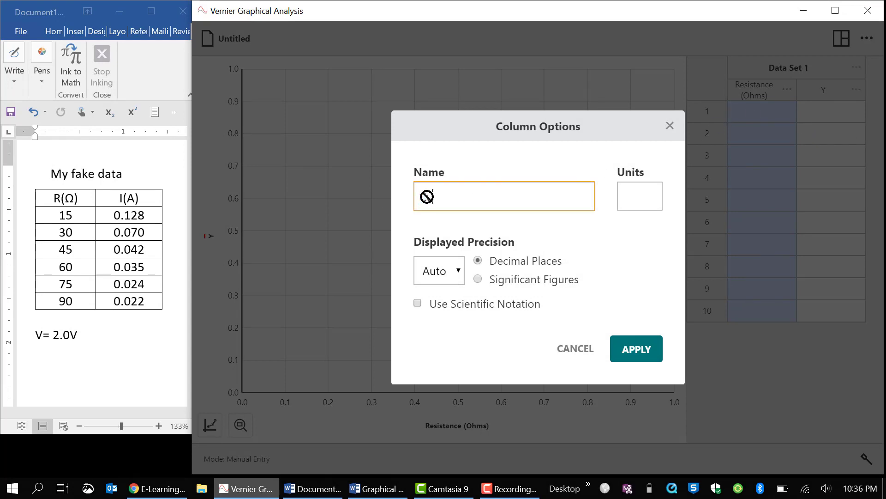
left_click(627, 196)
type("A")
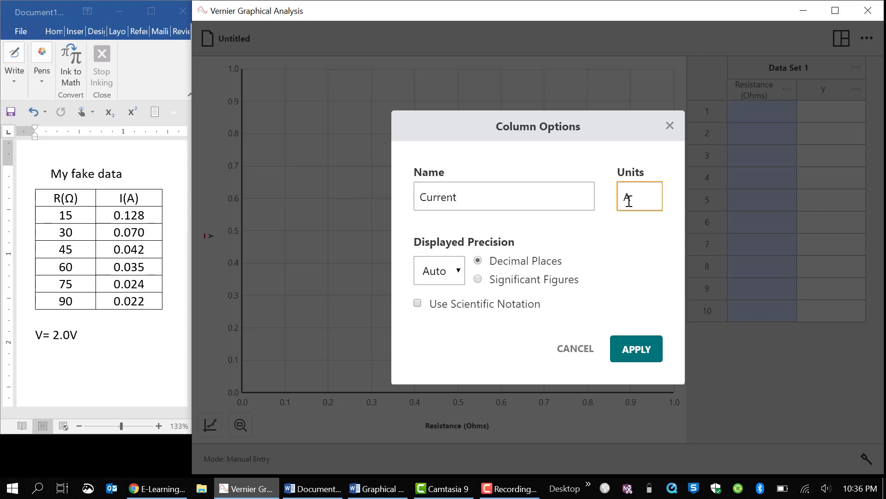
left_click(627, 347)
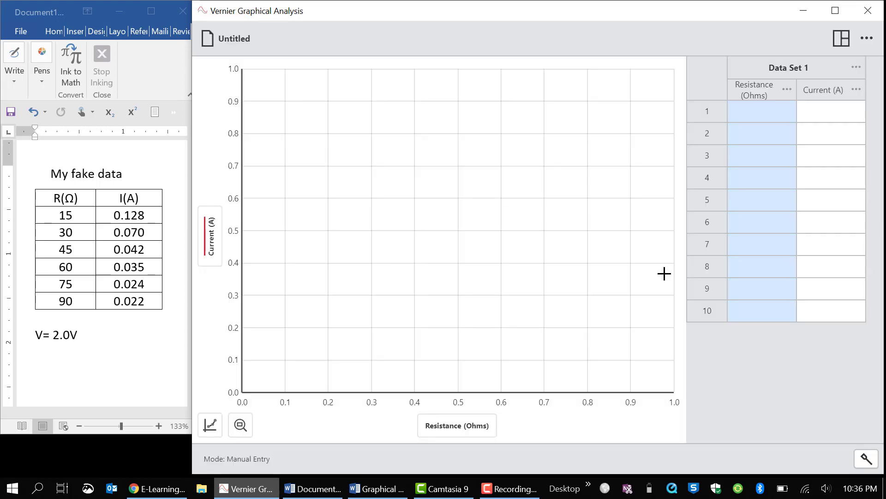
- Enter the first two resistance and current pairs in rows 1 and 2: 15 and 0.128, 30 and 0.070
left_click(751, 116)
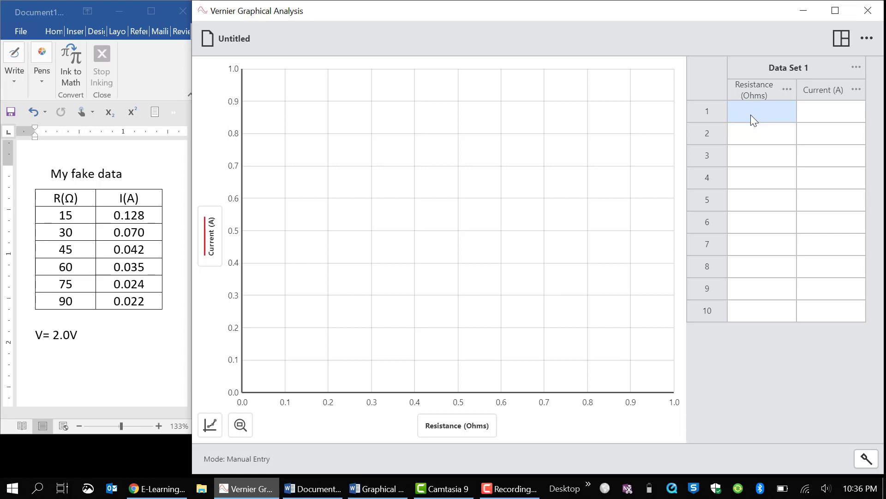
type("15")
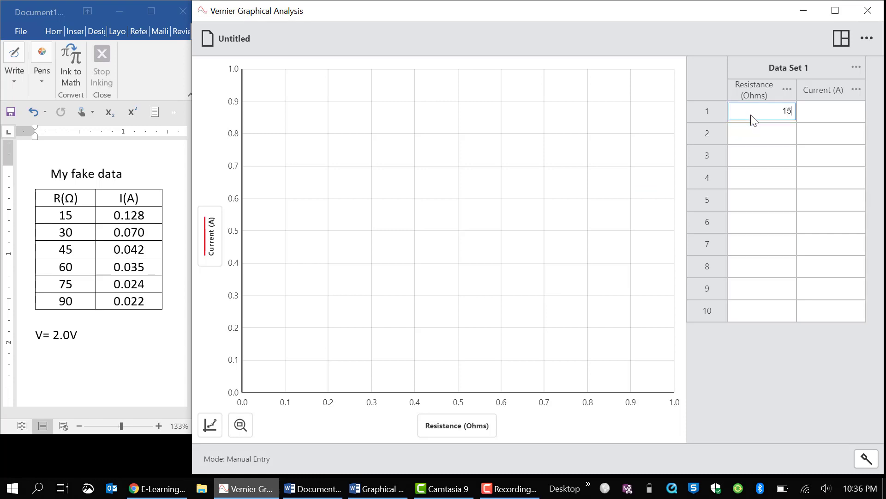
key("Tab")
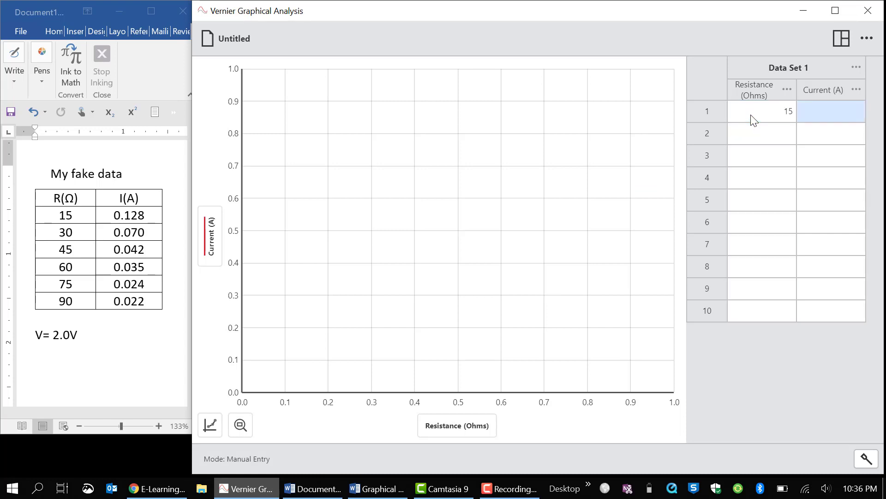
type("0.128")
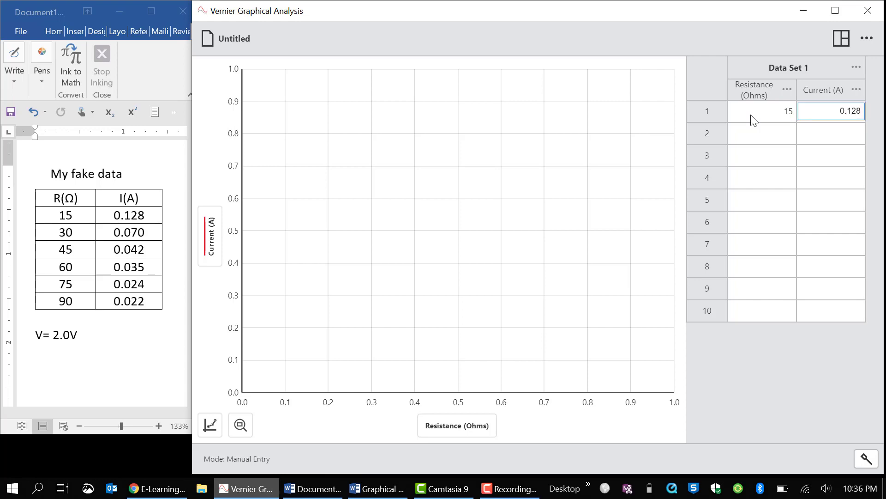
key("Return")
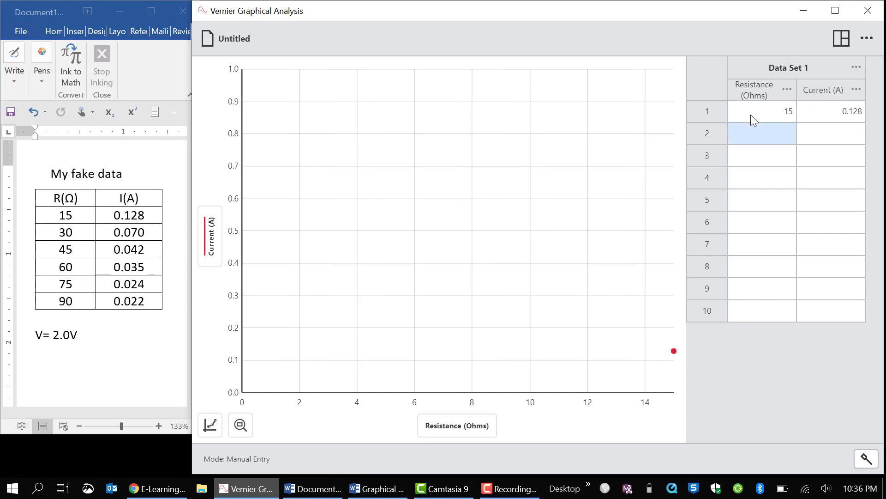
type("30")
key("Tab")
type("0")
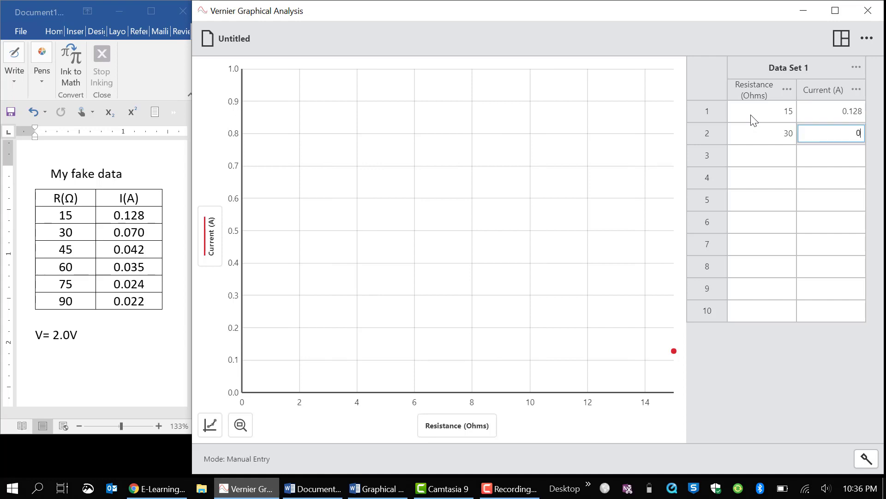
type(".070")
key("Return")
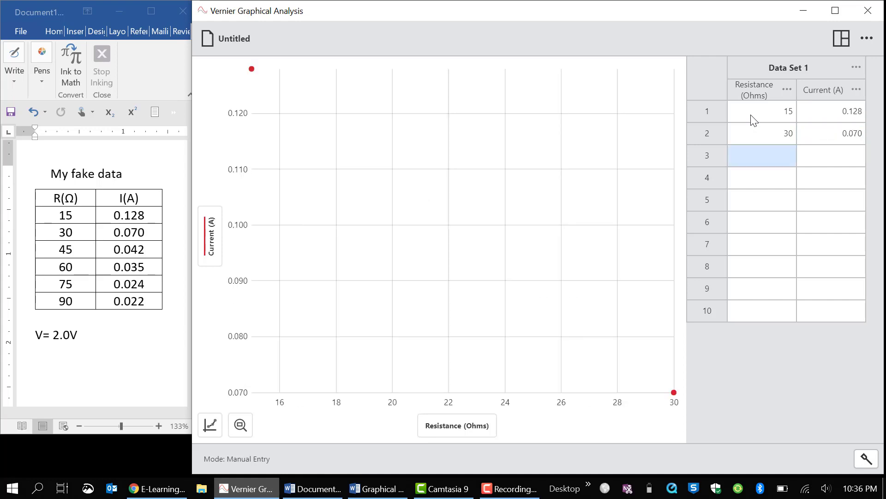
- Fill rows 3 and 4 with the resistance and current pairs 45 and 0.042, 60 and 0.035
type("45")
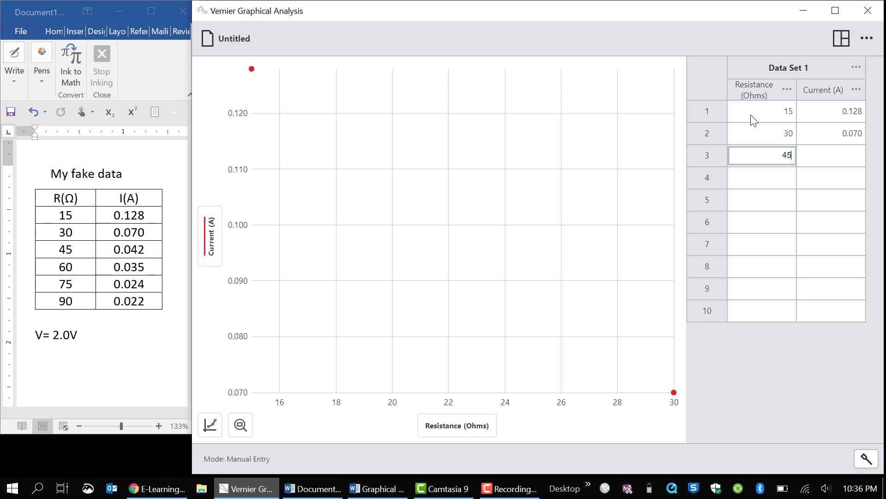
key("Return")
type("0")
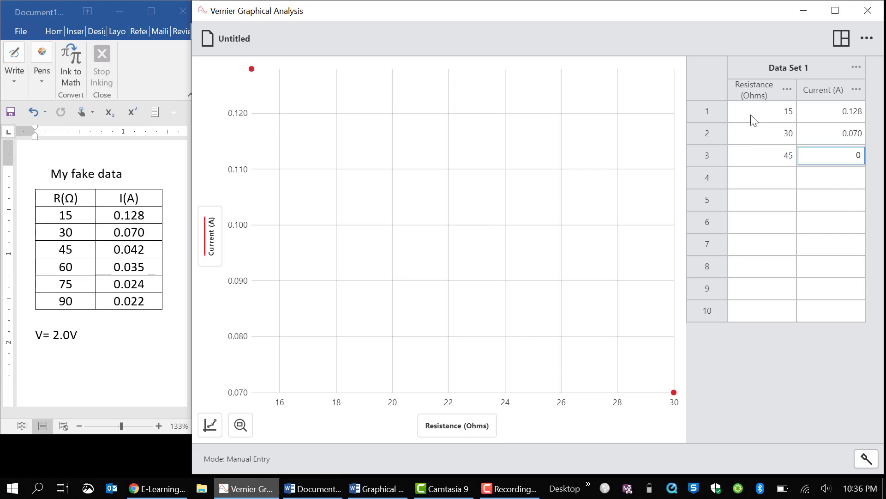
type(".042")
key("Return")
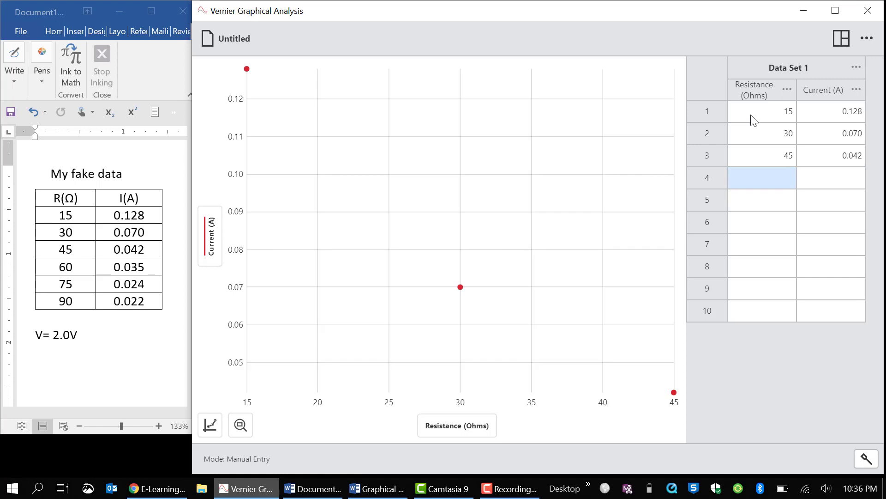
type("60")
key("Tab")
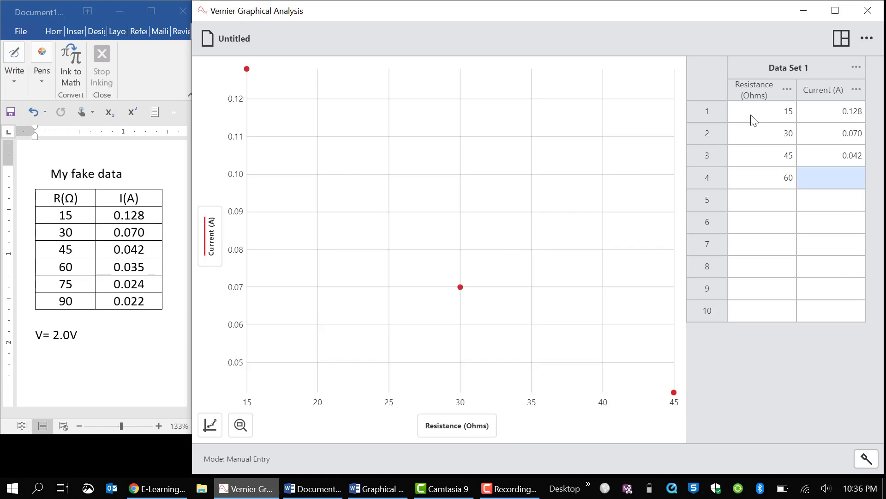
type("0.035")
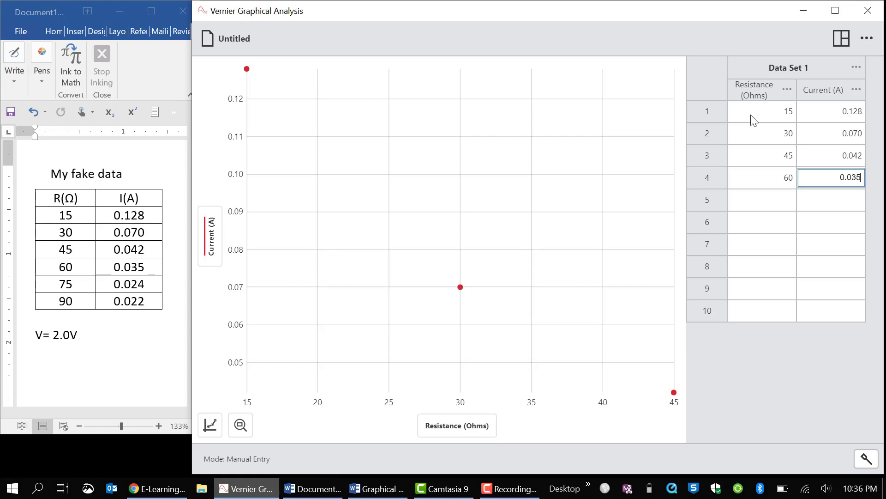
key("Return")
- Fill rows 5 and 6 with the resistance and current pairs 75 and 0.024, 90 and 0.022
type("75")
key("Tab")
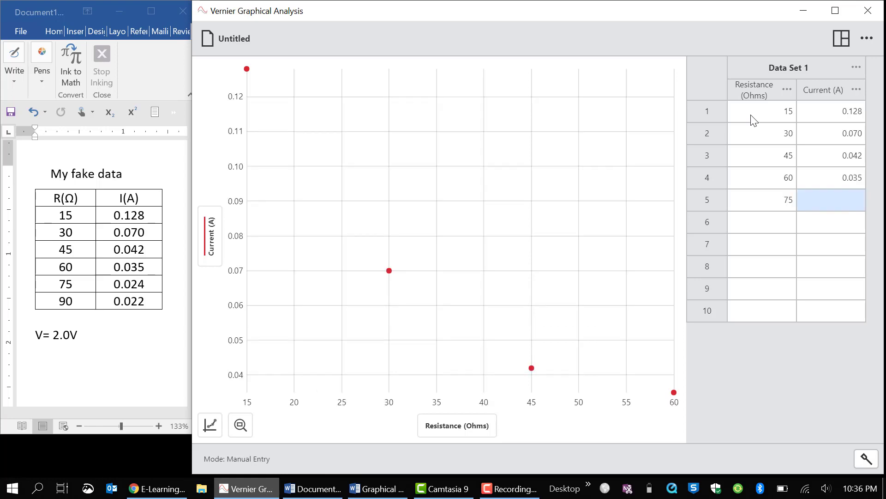
type("0.024")
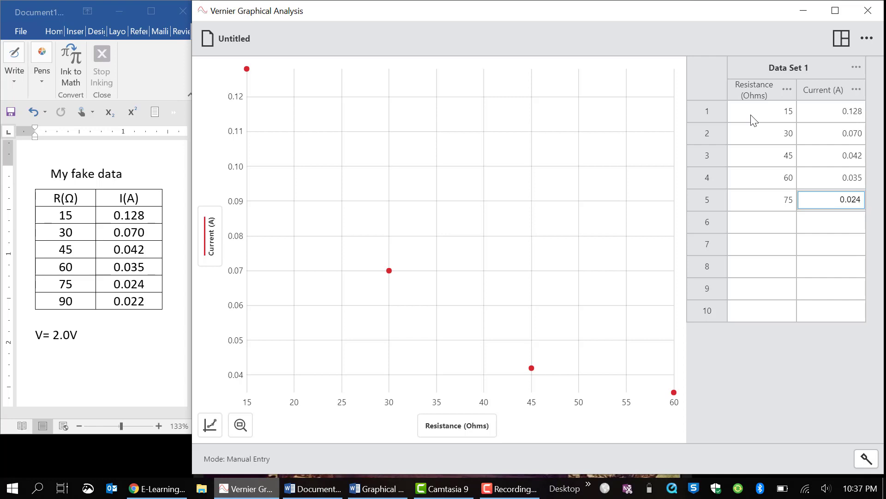
key("Return")
type("90")
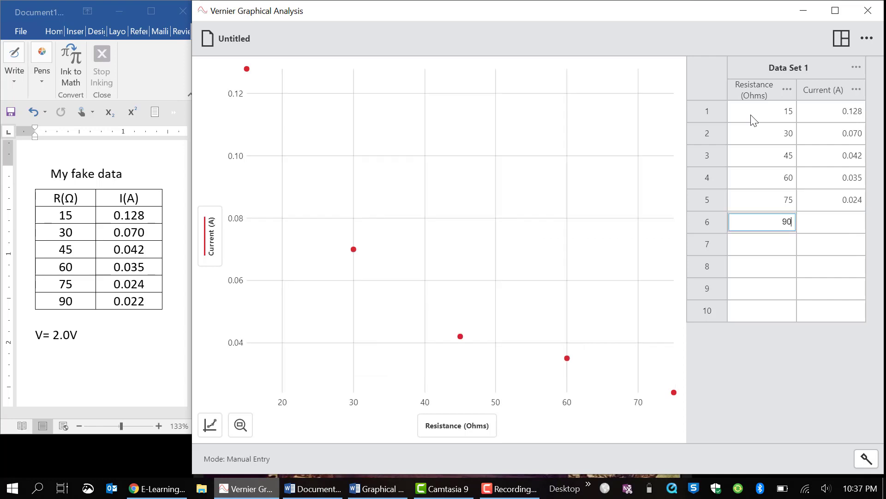
key("Tab")
type("0.2")
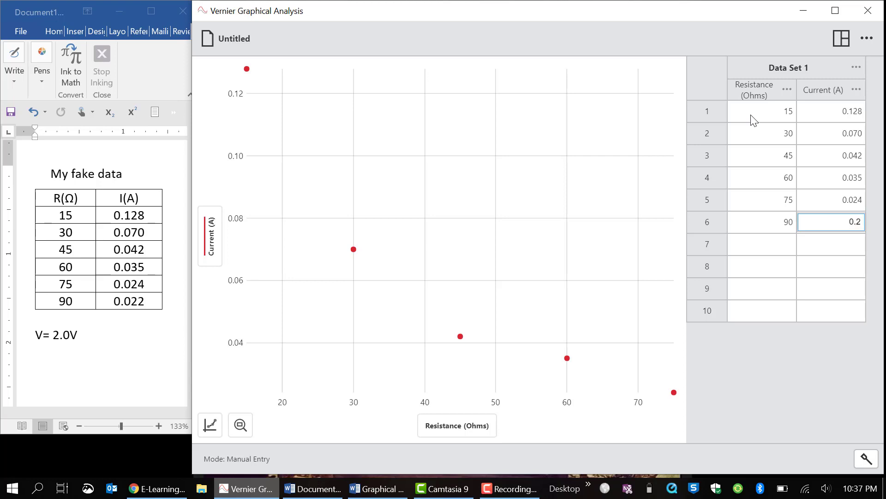
key("BackSpace")
type("022")
key("Return")
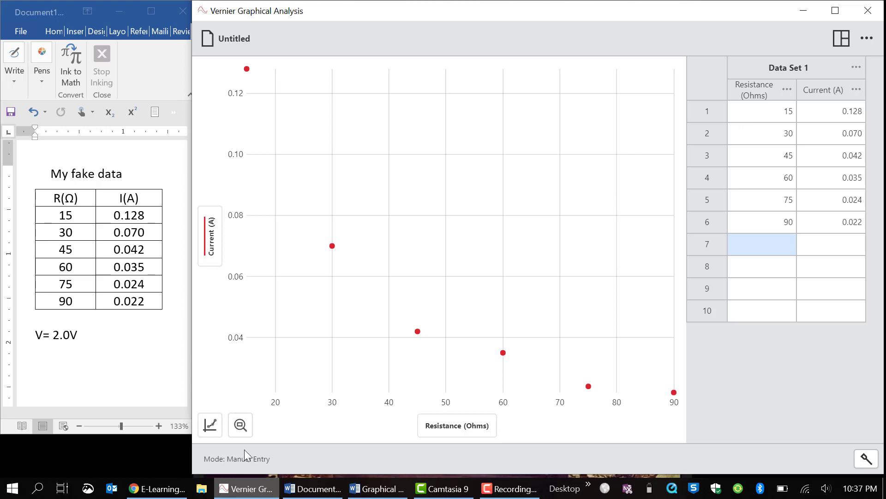
- Apply a Linear curve fit to the current versus resistance graph
left_click(209, 427)
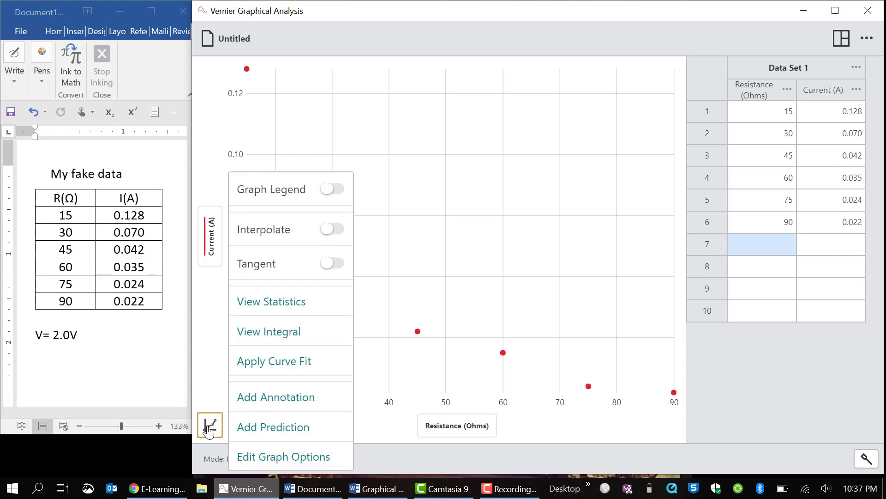
left_click(281, 363)
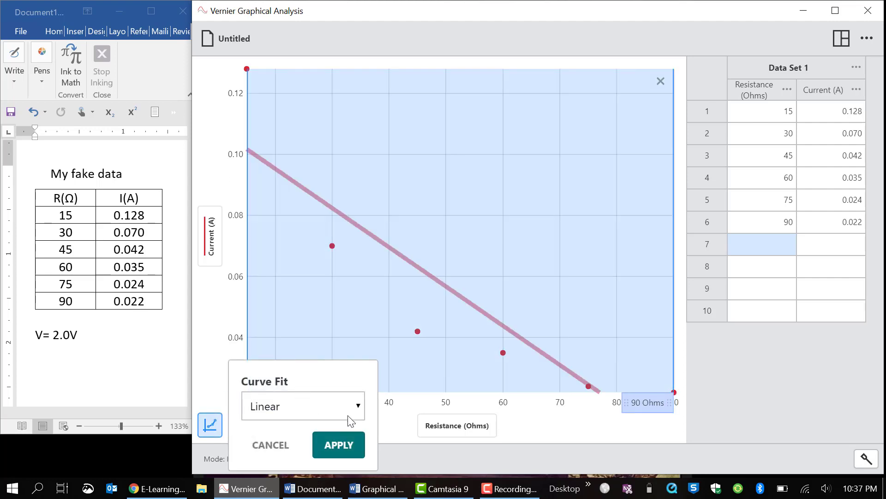
left_click(341, 454)
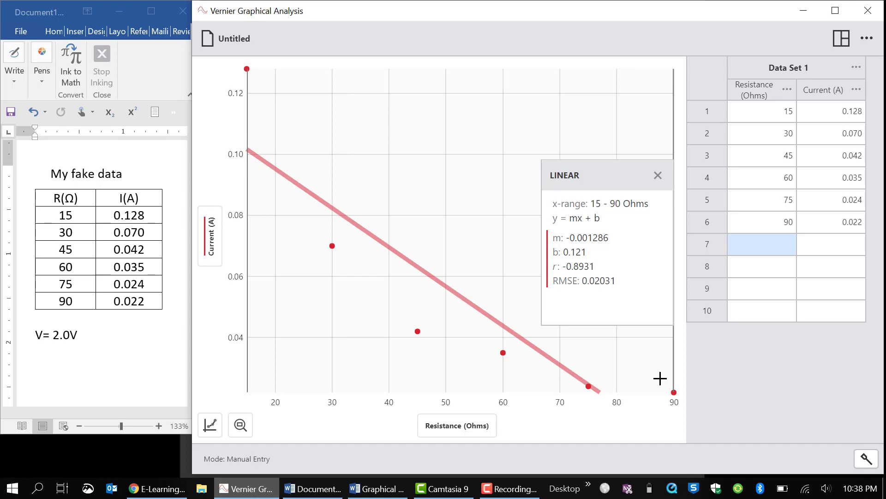
- Switch to the Graphical Methods Summary document in Word and examine its table of graph shapes, relationships and equations
left_click(373, 492)
scroll(374, 270, "up", 10)
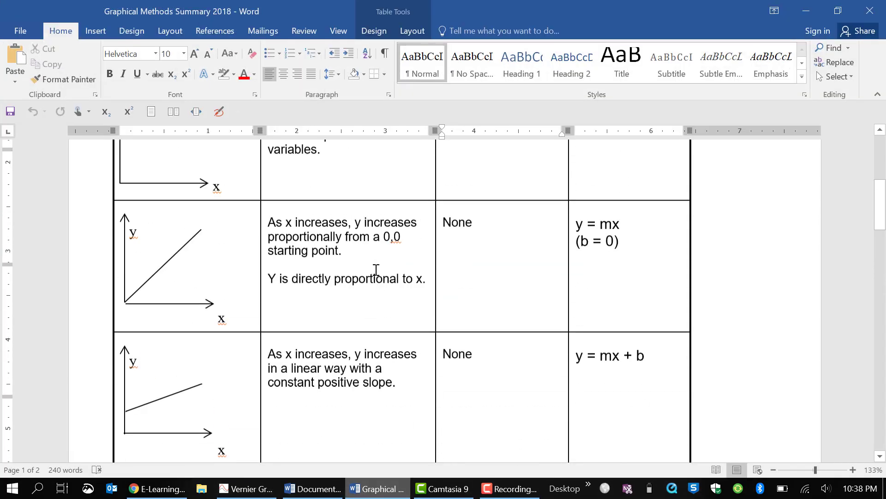
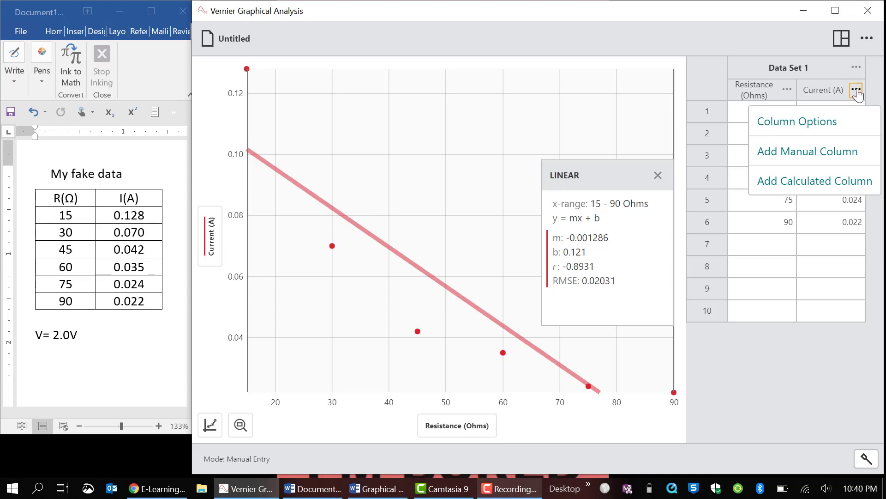
left_click(822, 184)
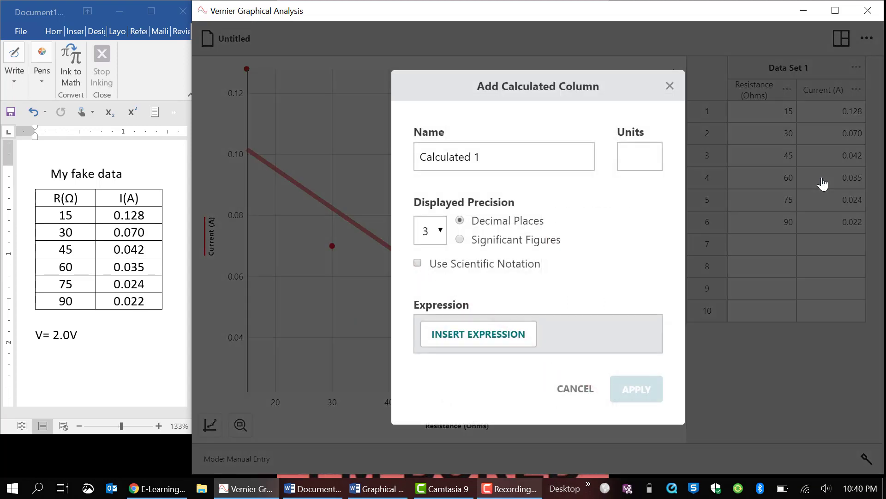
left_click(495, 160)
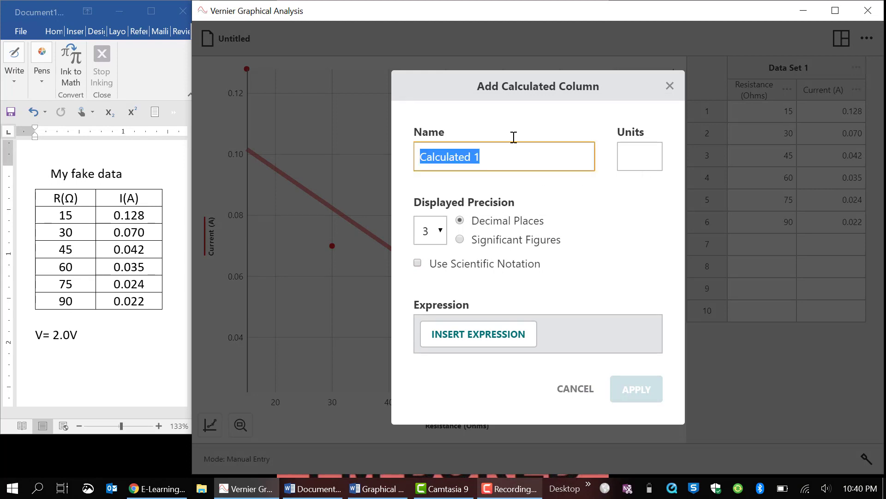
left_click(669, 87)
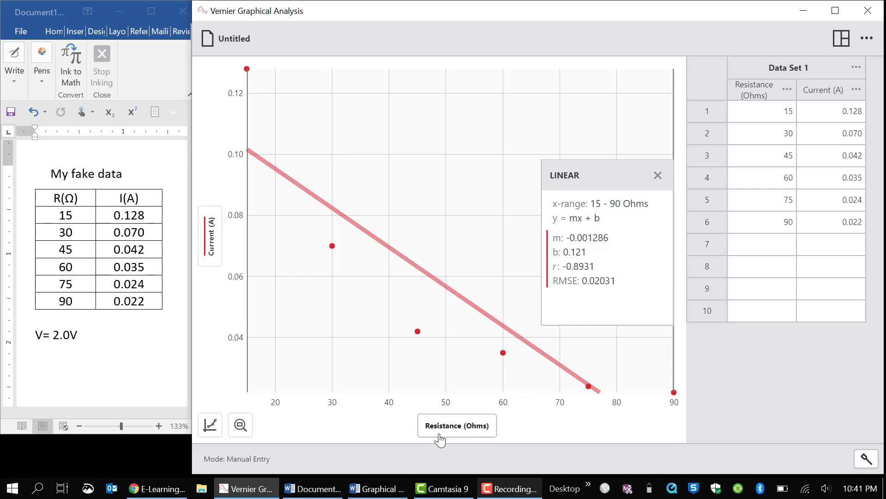
- Start a new calculated column in Data Set 1 named Inverse Resistance with the units 1/ohms
left_click(857, 91)
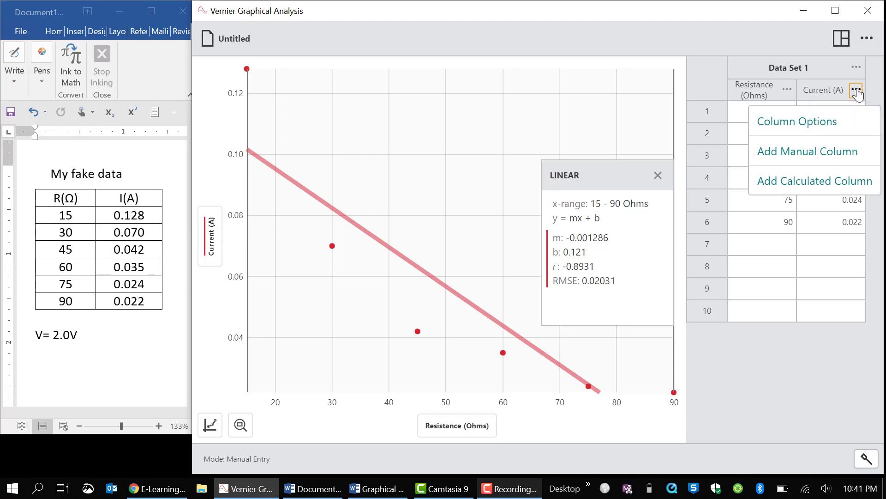
left_click(826, 184)
left_click_drag(540, 156, 424, 165)
type("In")
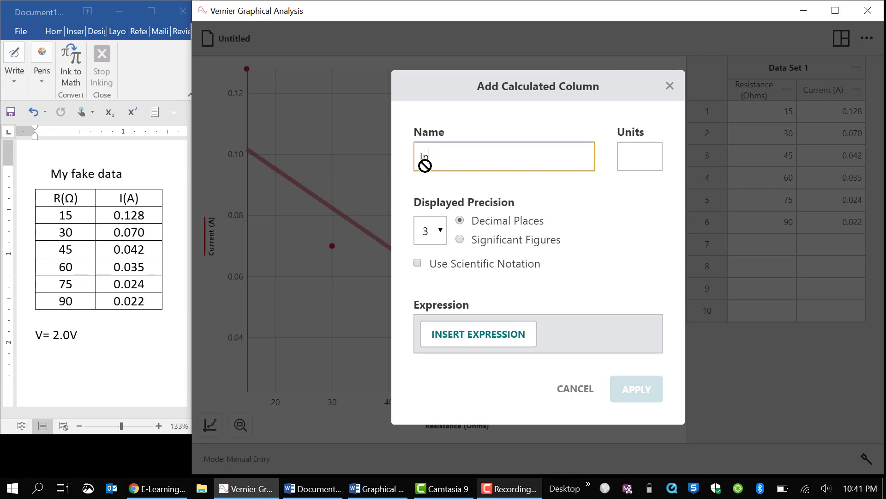
type("verse Resistance")
left_click(625, 154)
type("1/o")
type("hms")
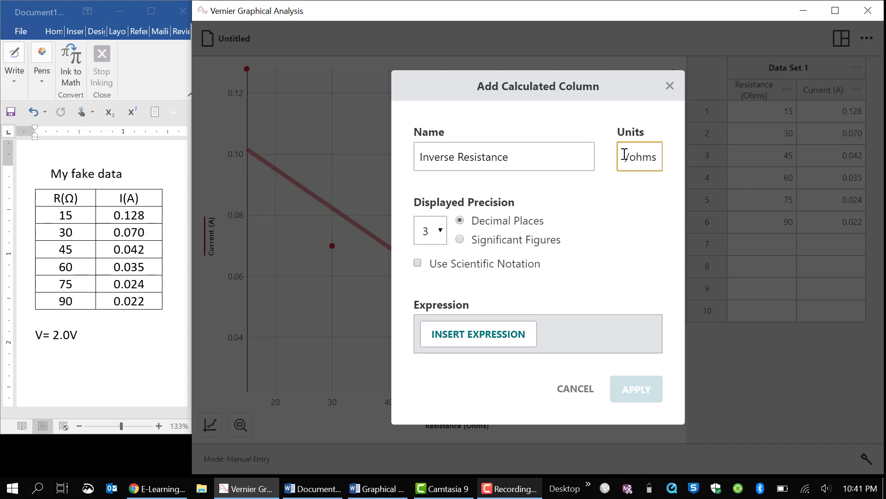
- Define the calculated column with the A/X expression as 1 divided by Resistance and apply it
left_click(519, 330)
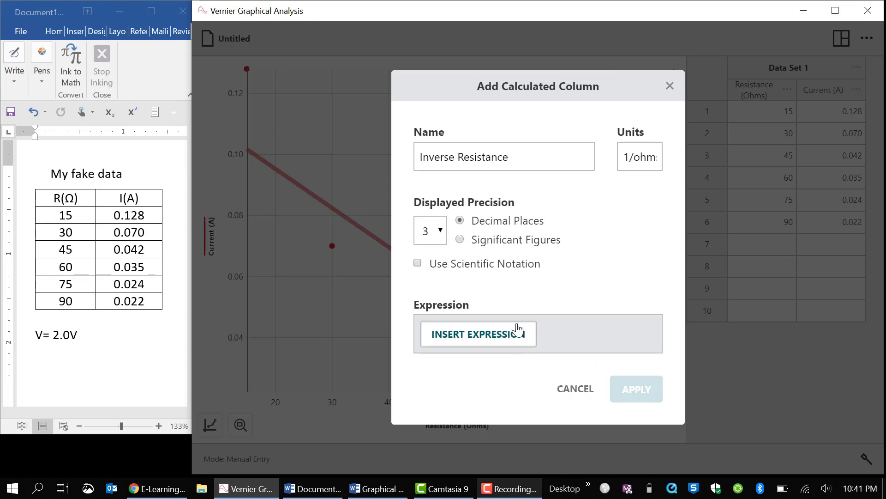
left_click(633, 335)
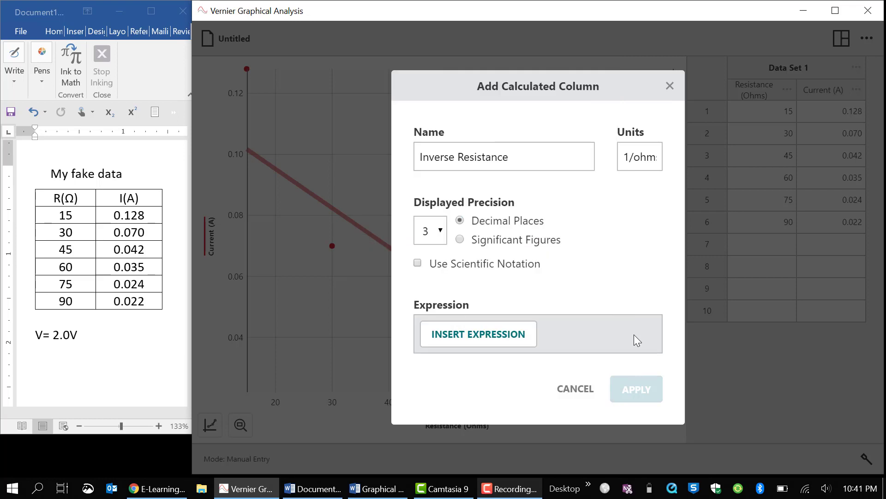
left_click(530, 341)
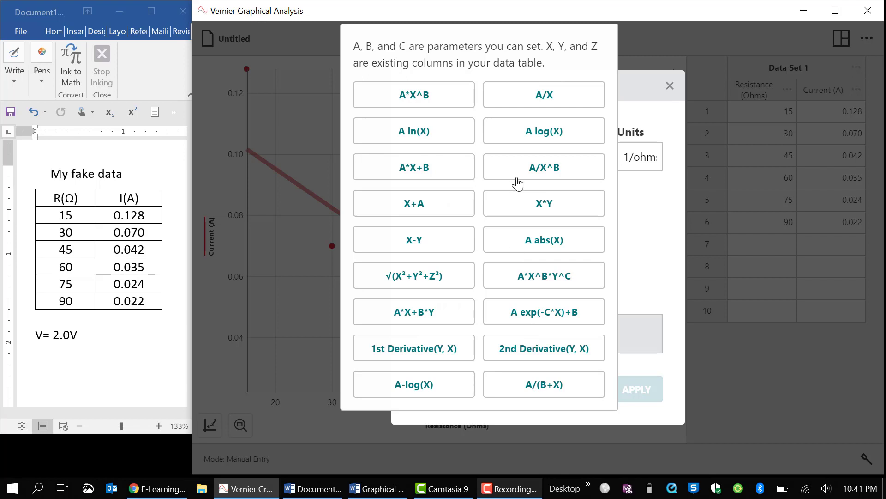
left_click(532, 102)
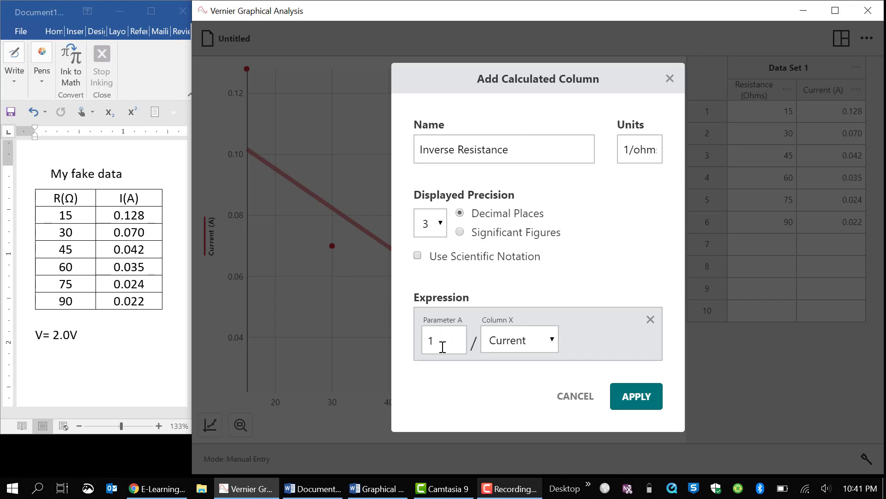
left_click(555, 340)
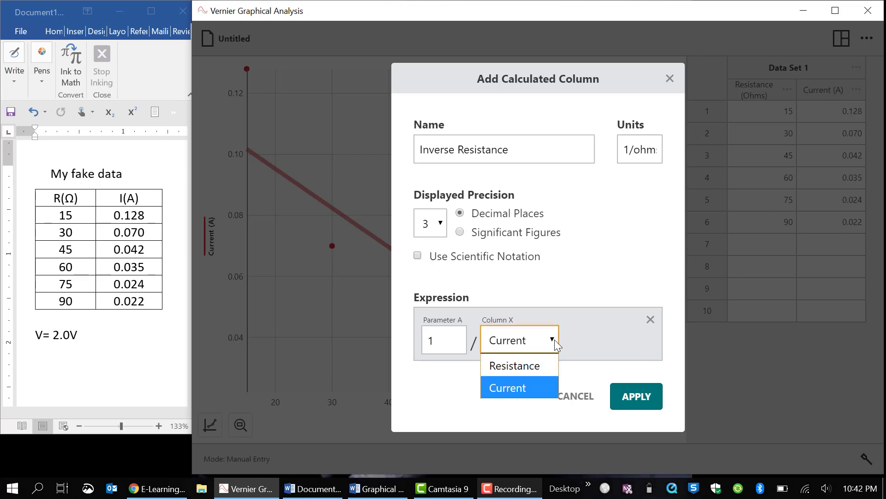
left_click(538, 368)
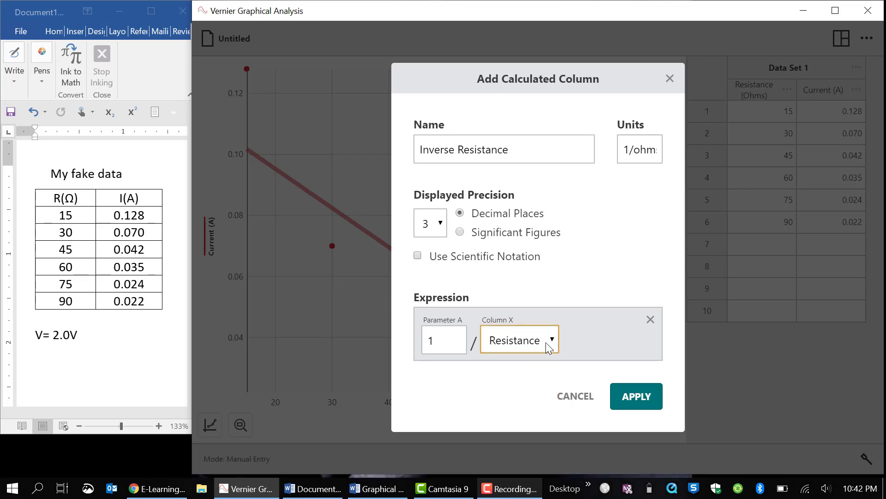
left_click(556, 333)
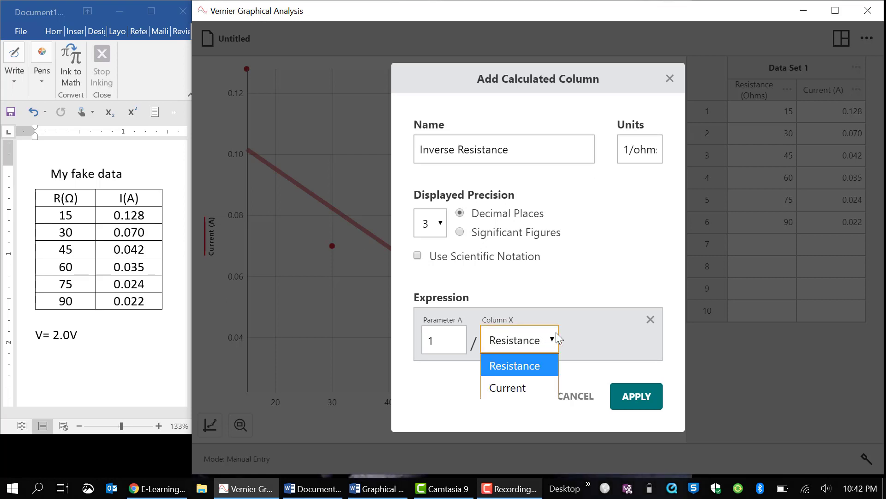
left_click(534, 365)
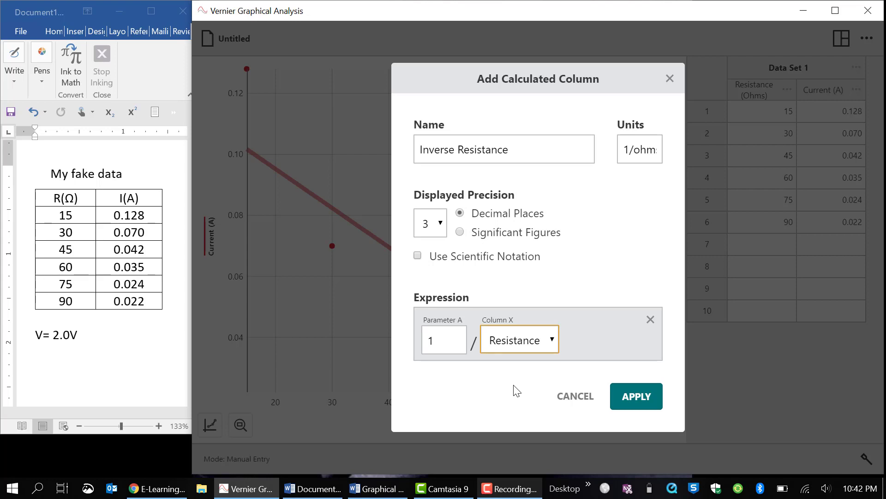
left_click(641, 395)
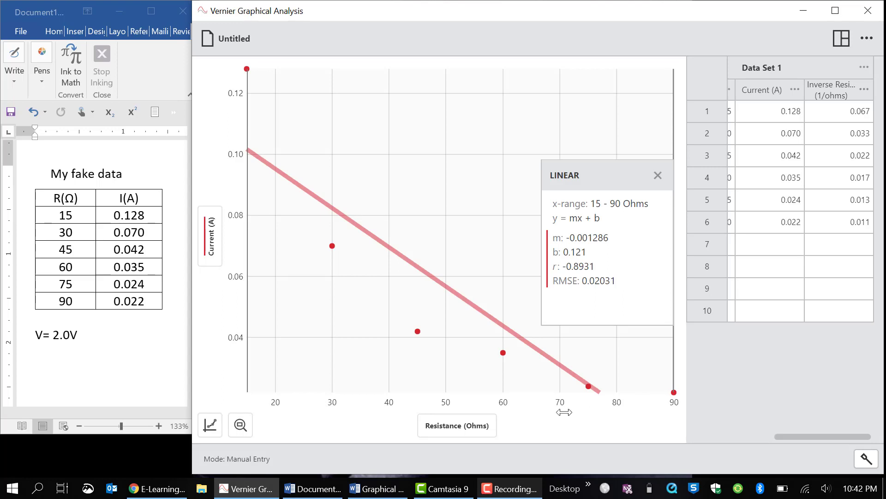
- Remove the linear fit from the graph and plot Inverse Resistance (1/ohms) on the horizontal axis
left_click(658, 176)
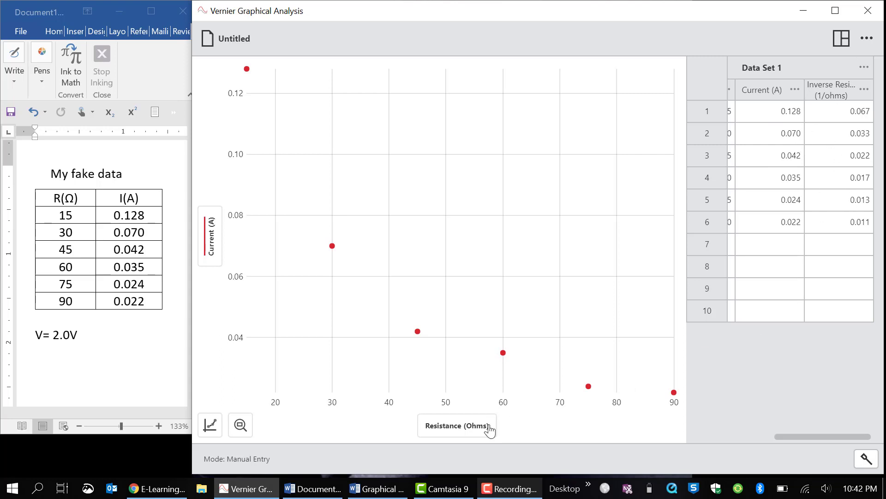
left_click(446, 433)
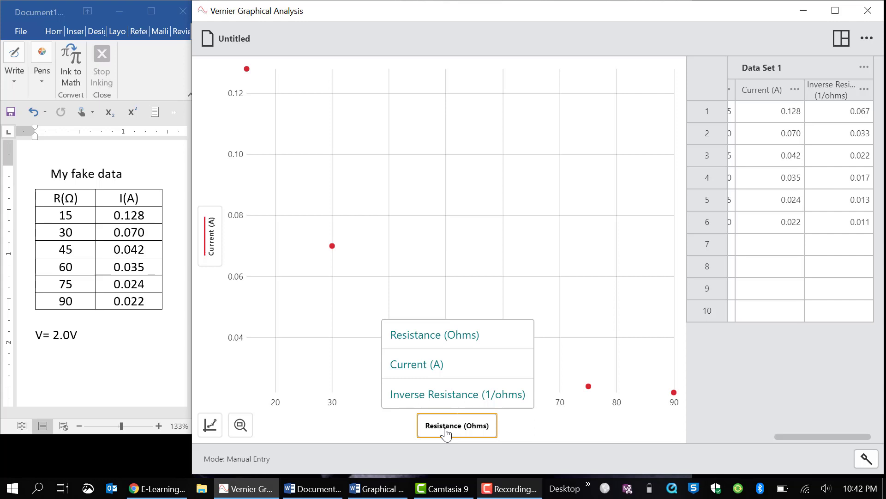
left_click(445, 395)
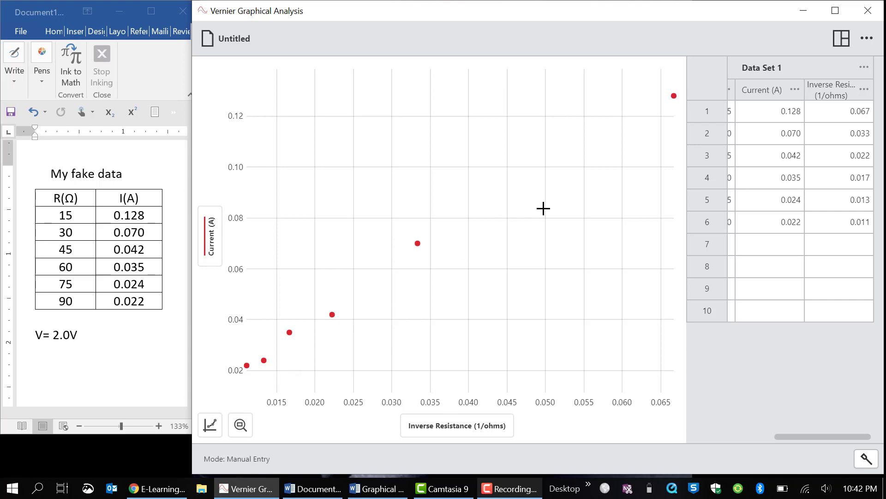
- Apply a Linear curve fit to the current versus inverse resistance graph
left_click(212, 426)
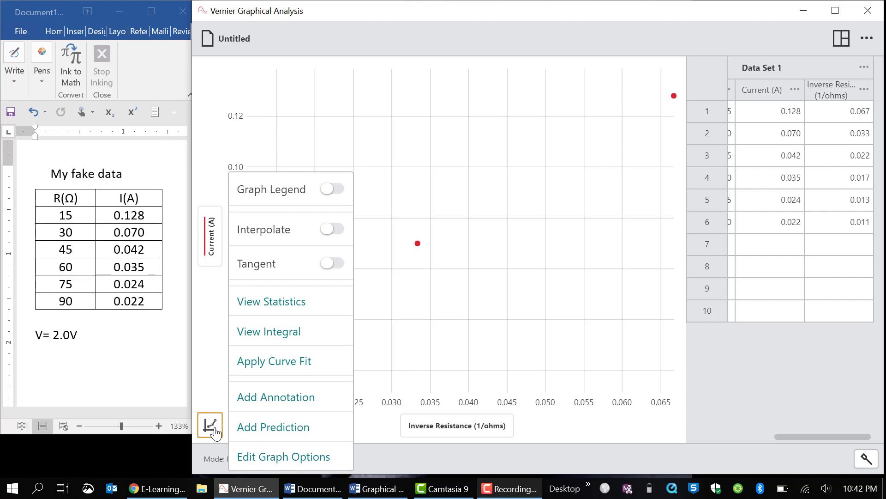
left_click(278, 362)
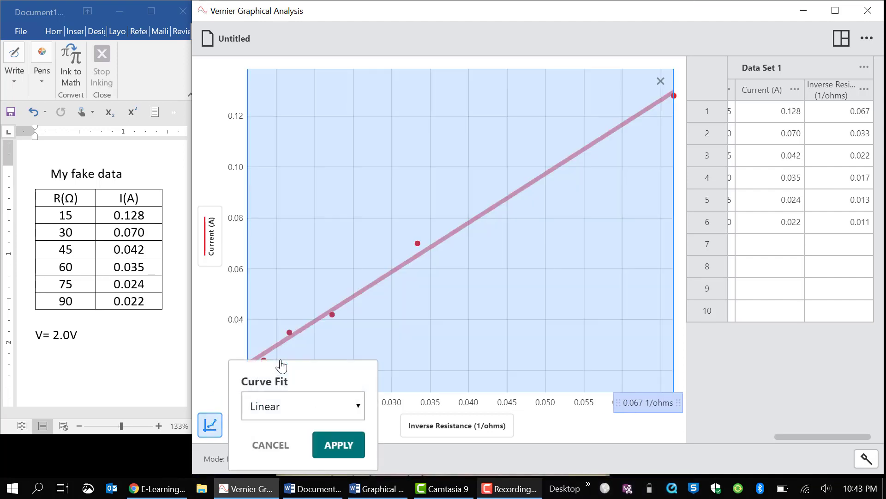
left_click(339, 451)
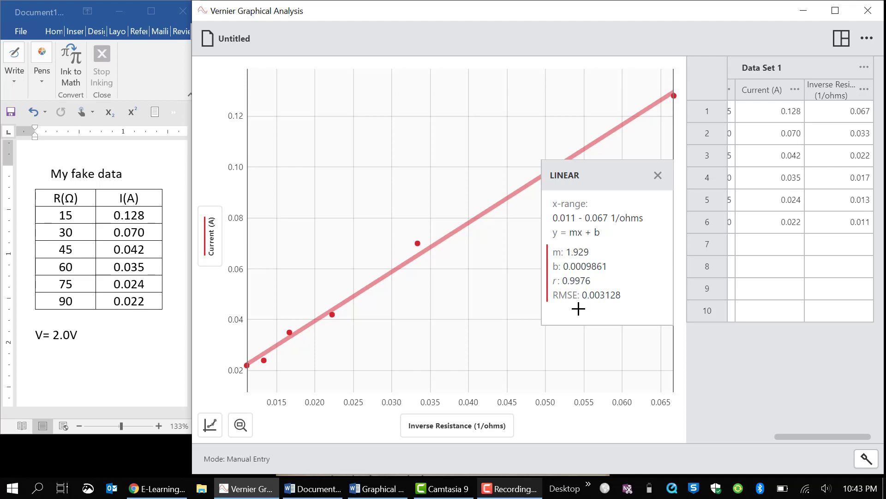
- Switch to the fake data document in Word, widen its window and activate a thin blue pen for inking
left_click(106, 380)
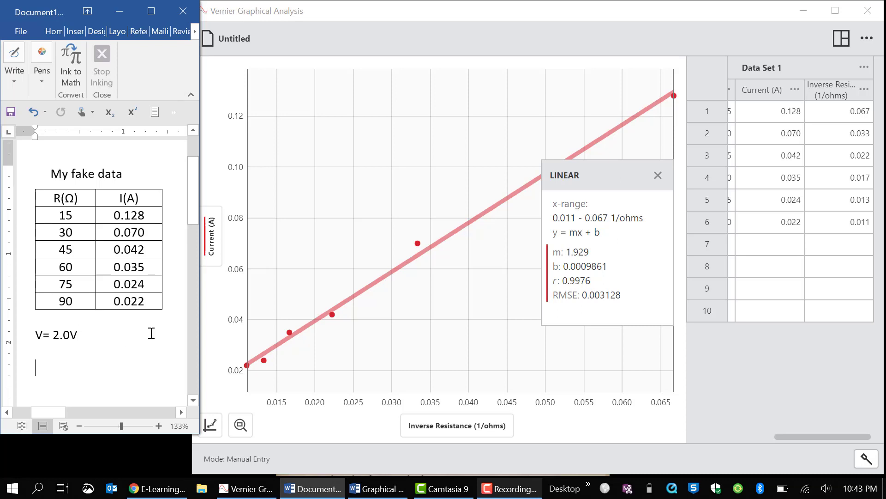
left_click_drag(201, 306, 472, 295)
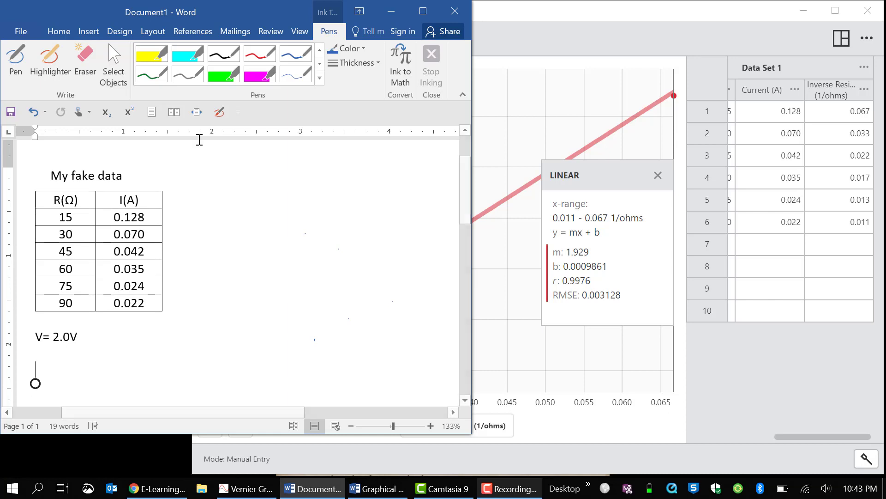
left_click(50, 65)
left_click(16, 63)
left_click(296, 74)
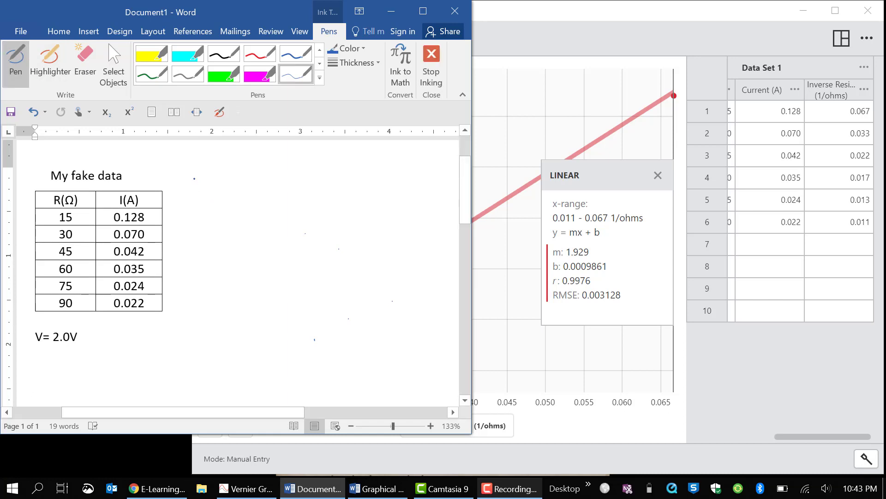
- Handwrite the general line equation y = mx + b in the blank space beside the data table
mouse_move(196, 178)
left_mouse_down()
mouse_move(197, 200)
mouse_move(218, 171)
mouse_move(296, 173)
left_mouse_up()
left_click(240, 176)
left_click_drag(288, 171, 323, 174)
left_click(318, 170)
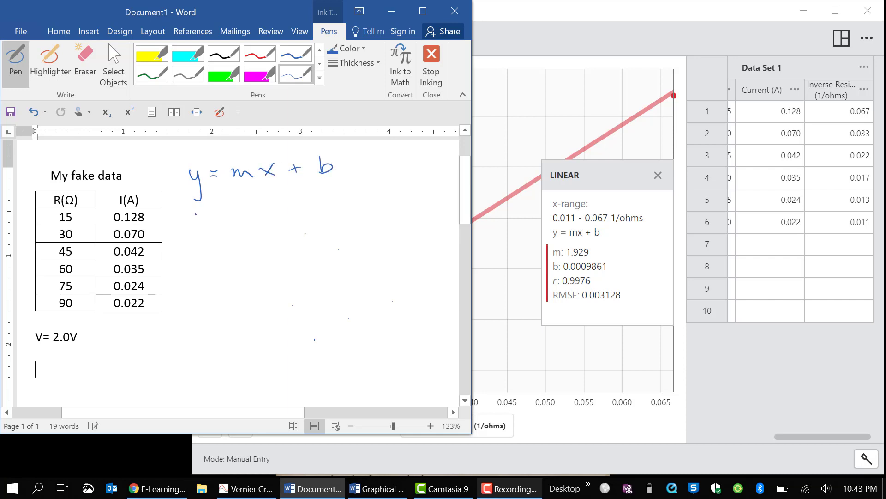
- Handwrite "I = (1.929" below the general equation, using the fitted slope as its coefficient
mouse_move(195, 212)
left_mouse_down()
mouse_move(201, 239)
mouse_move(203, 210)
mouse_move(212, 222)
left_mouse_up()
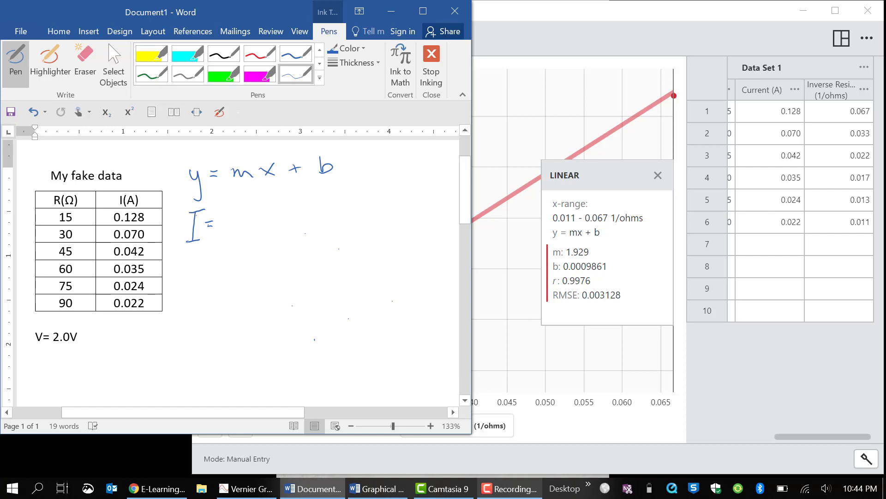
mouse_move(231, 214)
left_mouse_down()
mouse_move(230, 230)
mouse_move(248, 231)
mouse_move(262, 232)
mouse_move(270, 215)
mouse_move(271, 233)
left_mouse_up()
left_click(238, 227)
left_click(254, 223)
left_click(275, 236)
left_click_drag(223, 206, 229, 239)
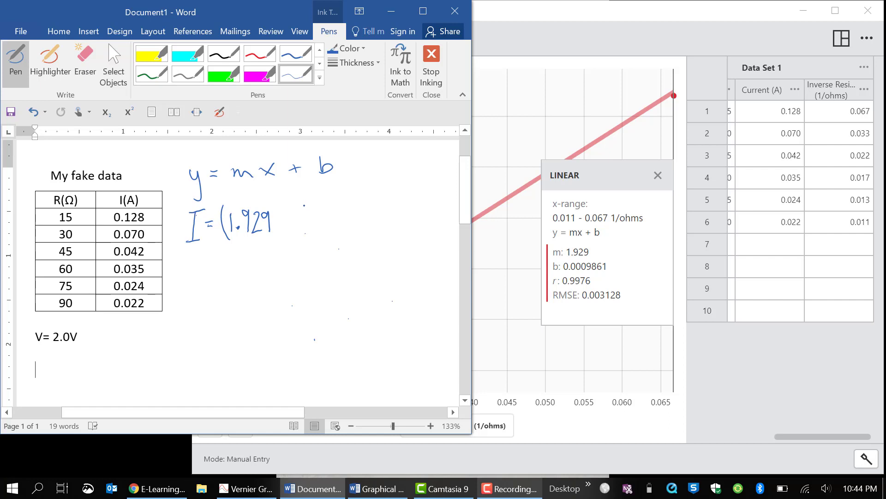
- Check the graph's axis units, return to the Word document, and handwrite the slope's unit as A over 1/R with a closing parenthesis
key("alt+Tab")
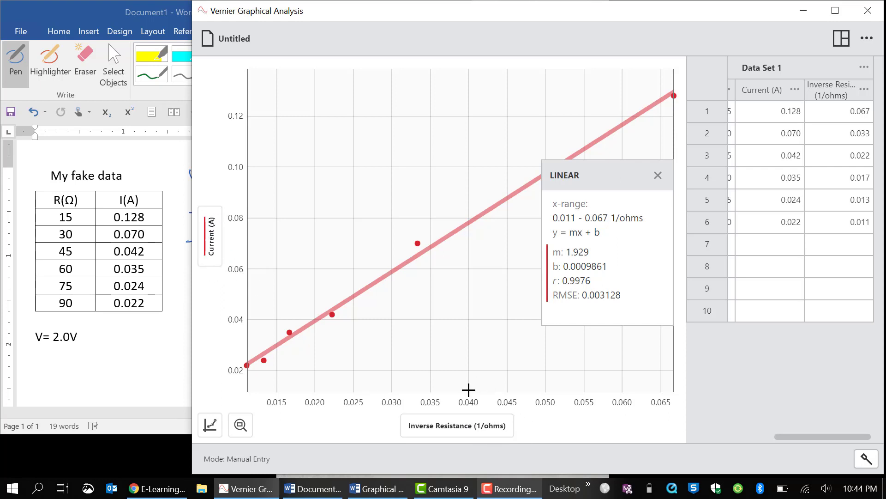
left_click(182, 383)
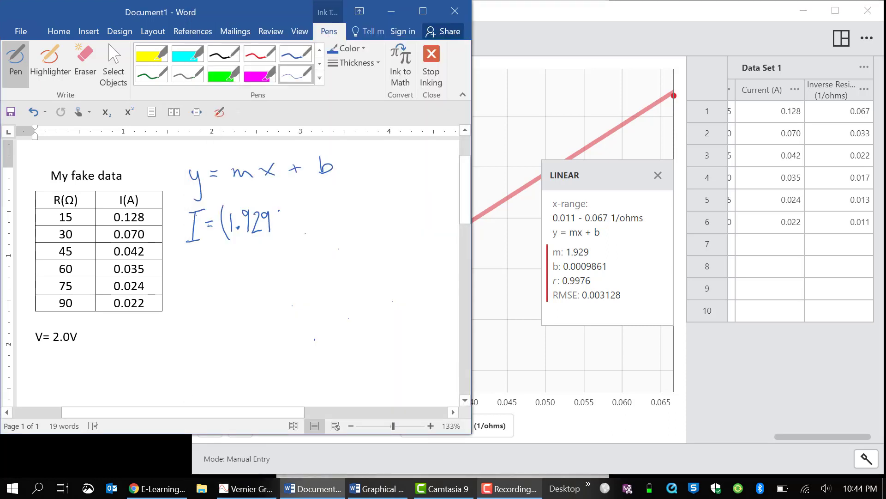
mouse_move(281, 217)
left_mouse_down()
mouse_move(300, 213)
mouse_move(283, 236)
left_mouse_up()
mouse_move(287, 225)
left_mouse_down()
mouse_move(294, 243)
mouse_move(305, 241)
left_mouse_up()
left_click_drag(302, 194, 307, 246)
left_click(307, 252)
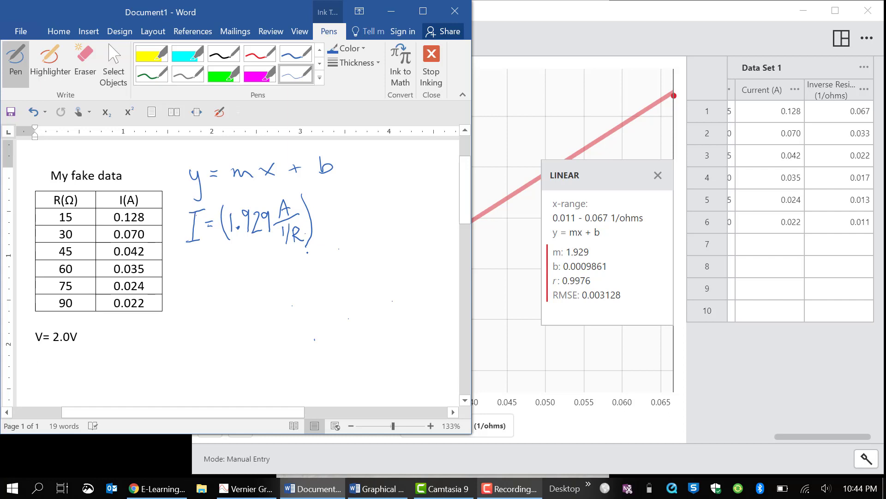
- Erase the R in the slope's unit and handwrite Ω in its place so it reads A over 1/Ω
left_click(85, 60)
left_click_drag(293, 230, 305, 240)
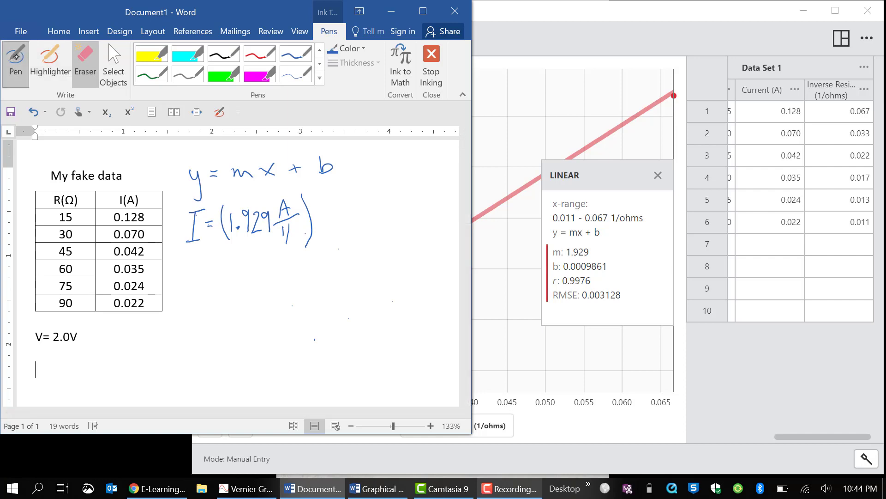
left_click(16, 60)
mouse_move(294, 239)
left_mouse_down()
mouse_move(300, 227)
mouse_move(308, 238)
left_mouse_up()
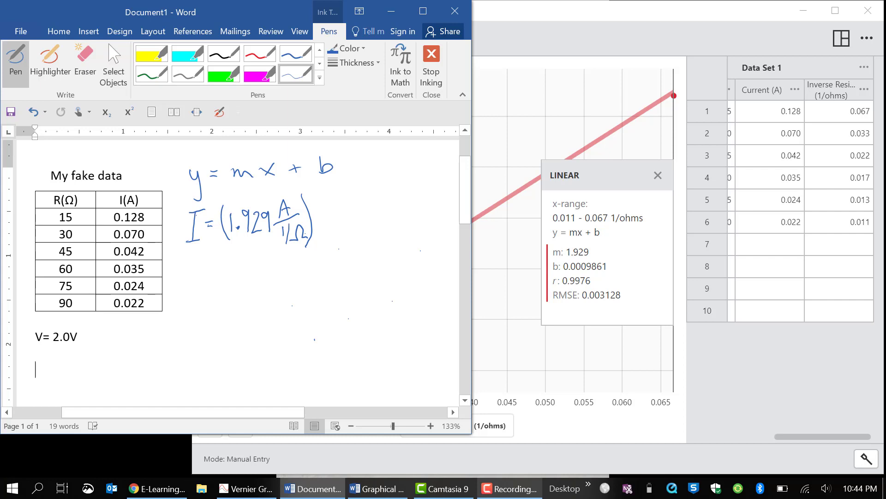
- Complete the handwritten equation with the 1/R variable and the intercept term + .000986 A
left_click(321, 202)
mouse_move(318, 215)
left_mouse_down()
mouse_move(336, 213)
mouse_move(329, 231)
mouse_move(337, 237)
left_mouse_up()
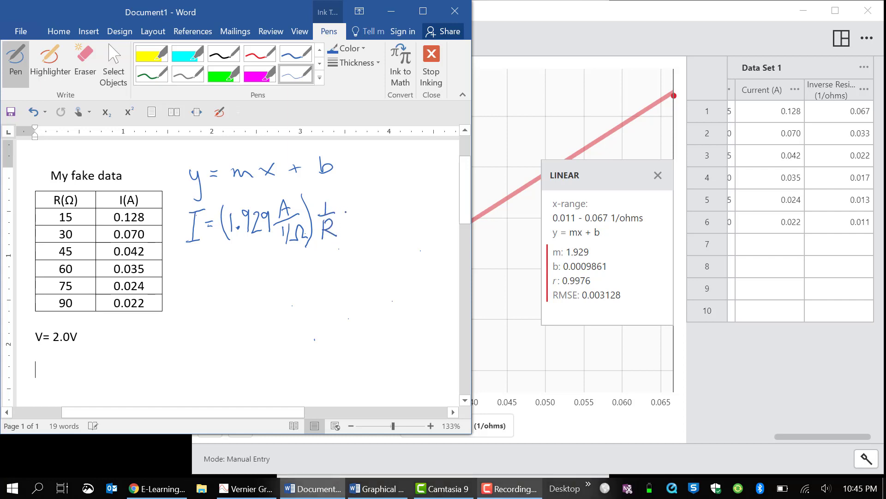
mouse_move(348, 205)
left_mouse_down()
mouse_move(350, 218)
mouse_move(359, 208)
left_mouse_up()
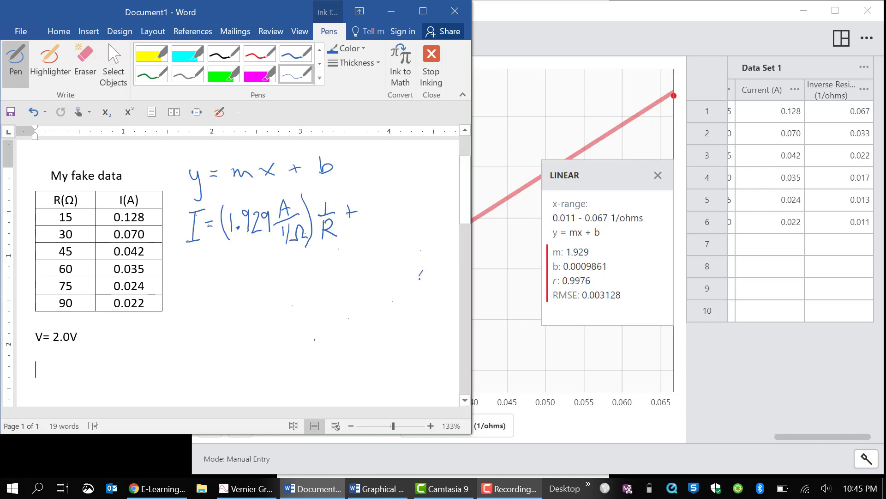
left_click_drag(422, 270, 433, 290)
mouse_move(368, 222)
left_mouse_down()
mouse_move(406, 226)
mouse_move(410, 210)
mouse_move(418, 225)
mouse_move(432, 201)
mouse_move(440, 227)
mouse_move(439, 215)
left_mouse_up()
left_click(430, 223)
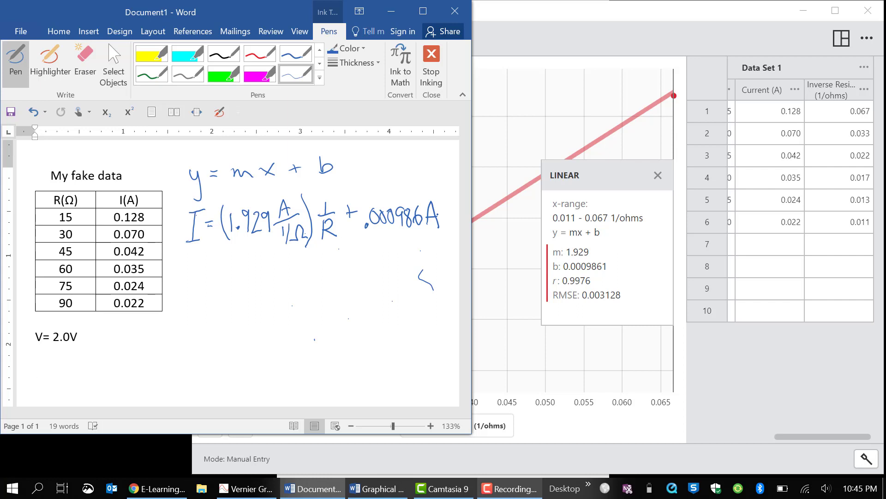
- Draw a brace under the equation's slope term and handwrite its simplified form, 1.929 AΩ, beneath it
mouse_move(231, 246)
left_mouse_down()
mouse_move(235, 256)
mouse_move(300, 253)
mouse_move(256, 257)
mouse_move(230, 247)
left_mouse_up()
mouse_move(229, 271)
left_mouse_down()
mouse_move(230, 295)
mouse_move(252, 295)
mouse_move(264, 280)
mouse_move(277, 295)
mouse_move(294, 293)
mouse_move(306, 272)
mouse_move(316, 294)
left_mouse_up()
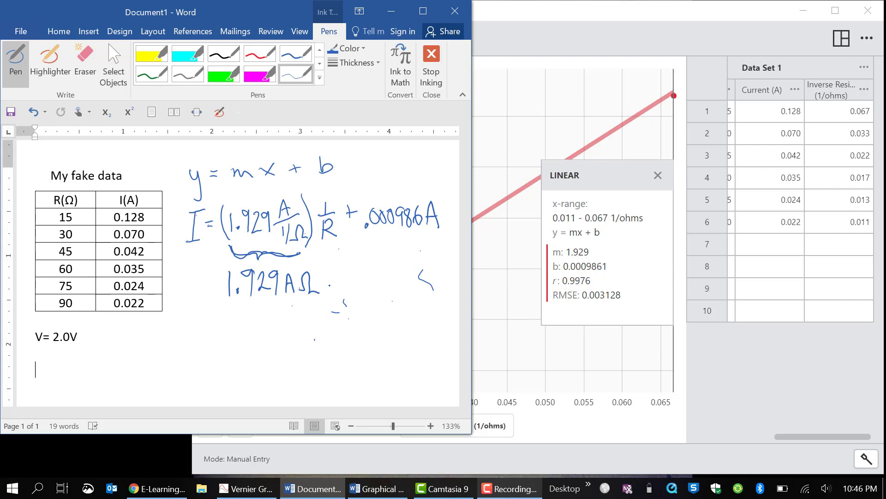
- Circle the equation's slope term, the simplified 1.929 AΩ below it, and the V= 2.0V text under the data table
mouse_move(267, 255)
left_mouse_down()
mouse_move(217, 307)
mouse_move(217, 259)
mouse_move(300, 246)
left_mouse_up()
left_click_drag(240, 252, 318, 305)
mouse_move(308, 247)
left_mouse_down()
mouse_move(277, 185)
mouse_move(315, 221)
left_mouse_up()
mouse_move(283, 192)
left_mouse_down()
mouse_move(280, 251)
mouse_move(209, 226)
left_mouse_up()
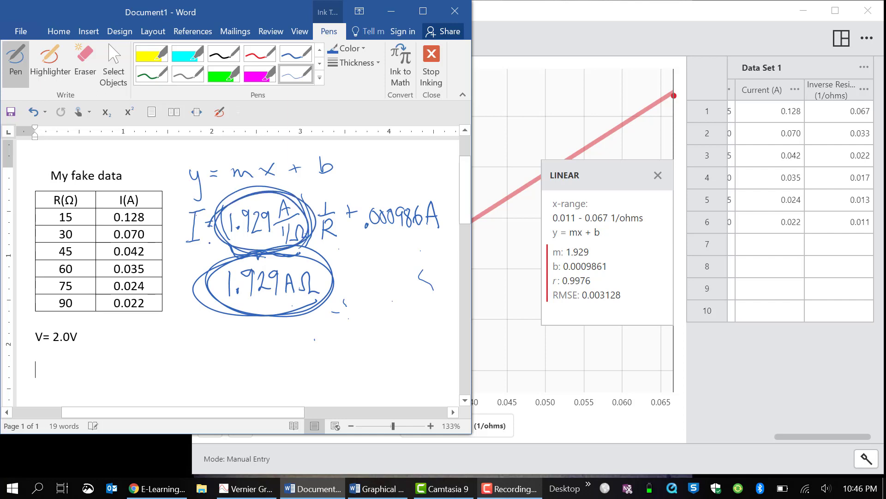
mouse_move(65, 318)
left_mouse_down()
mouse_move(37, 319)
mouse_move(78, 314)
mouse_move(65, 317)
mouse_move(46, 368)
mouse_move(17, 328)
left_mouse_up()
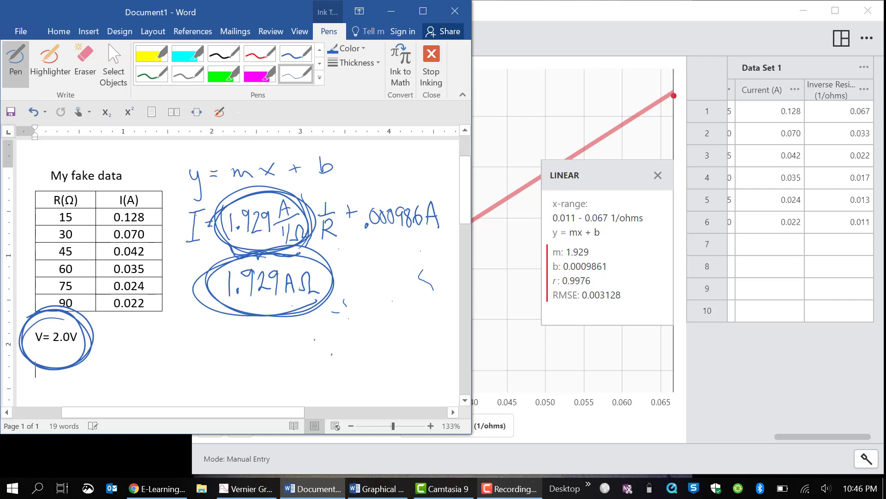
- Handwrite 1.929 A ohms to the right of the circled voltage, with 2.0V directly beneath it
mouse_move(149, 343)
left_mouse_down()
mouse_move(151, 361)
mouse_move(168, 353)
mouse_move(168, 363)
left_mouse_up()
left_click_drag(173, 345, 187, 360)
mouse_move(193, 344)
left_mouse_down()
mouse_move(186, 346)
mouse_move(195, 359)
mouse_move(225, 351)
mouse_move(255, 359)
left_mouse_up()
left_click_drag(262, 349, 254, 361)
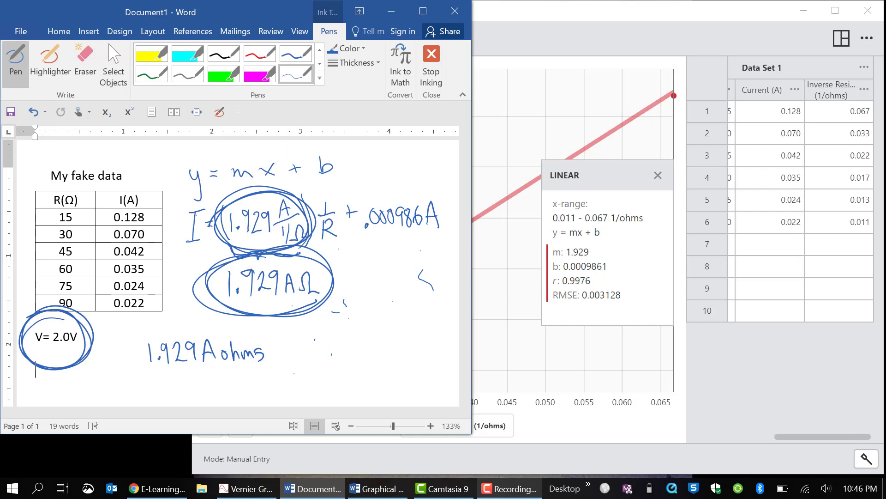
mouse_move(151, 379)
left_mouse_down()
mouse_move(162, 391)
mouse_move(178, 376)
mouse_move(190, 390)
mouse_move(198, 371)
left_mouse_up()
left_click(164, 388)
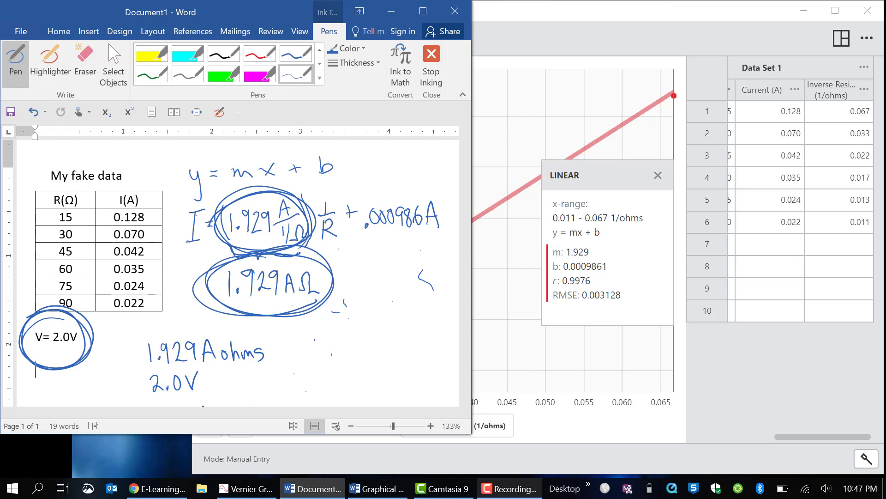
left_click(510, 488)
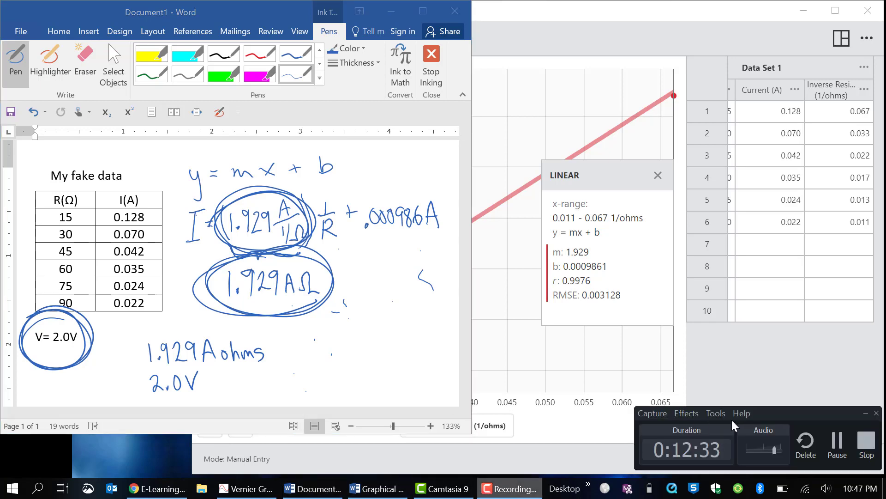